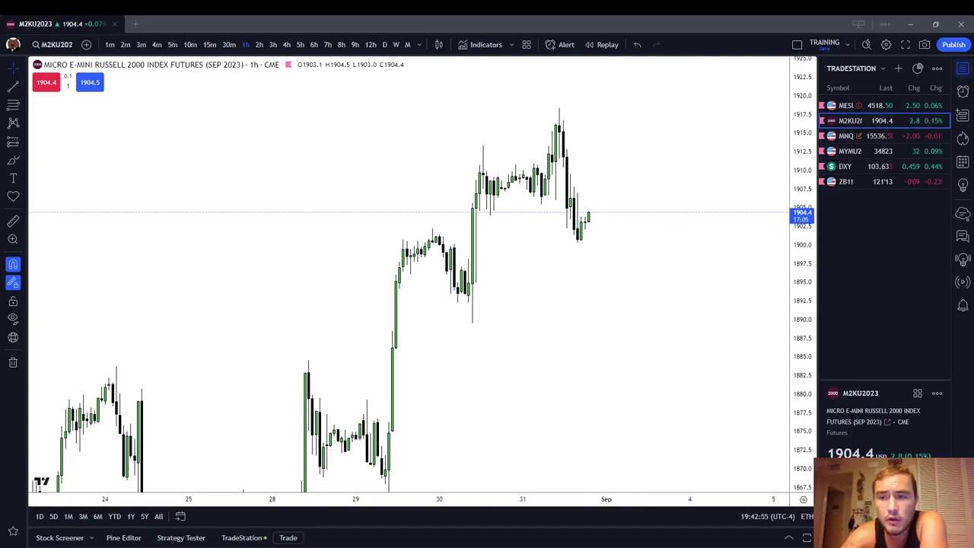
Step: Open the MESU2023 chart from the watchlist with regular trading hours and set it to the 10-minute timeframe
left_click(875, 105)
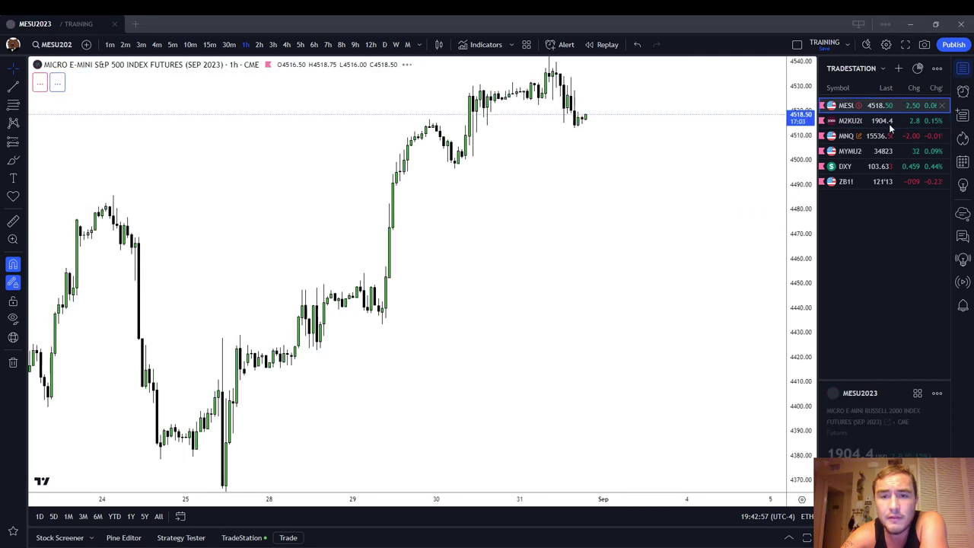
scroll(630, 323, "up", 2)
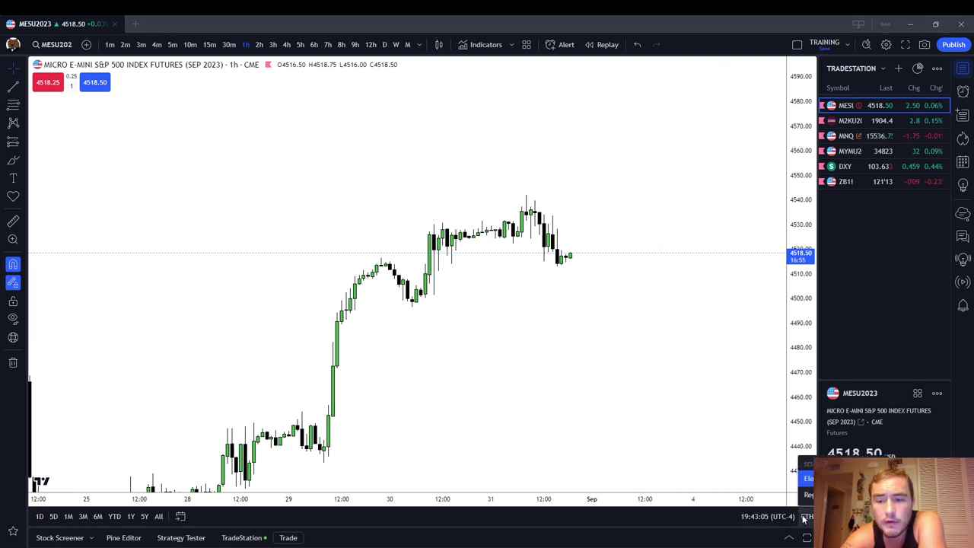
scroll(675, 289, "down", 6)
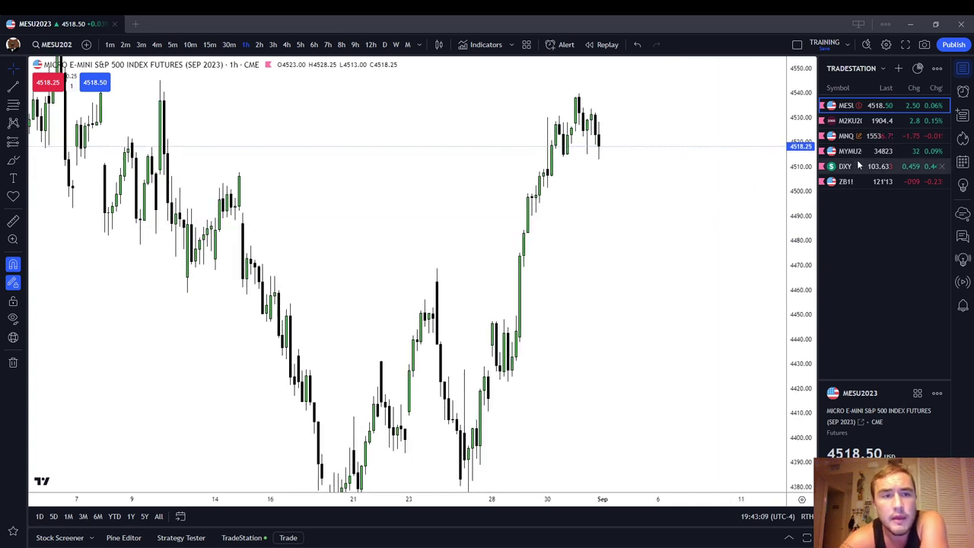
left_click(188, 44)
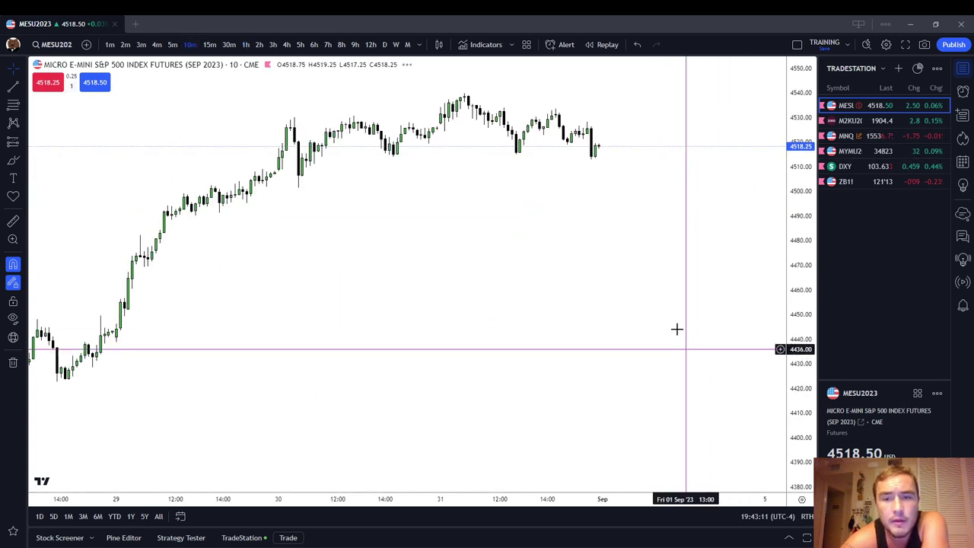
left_click_drag(565, 226, 599, 299)
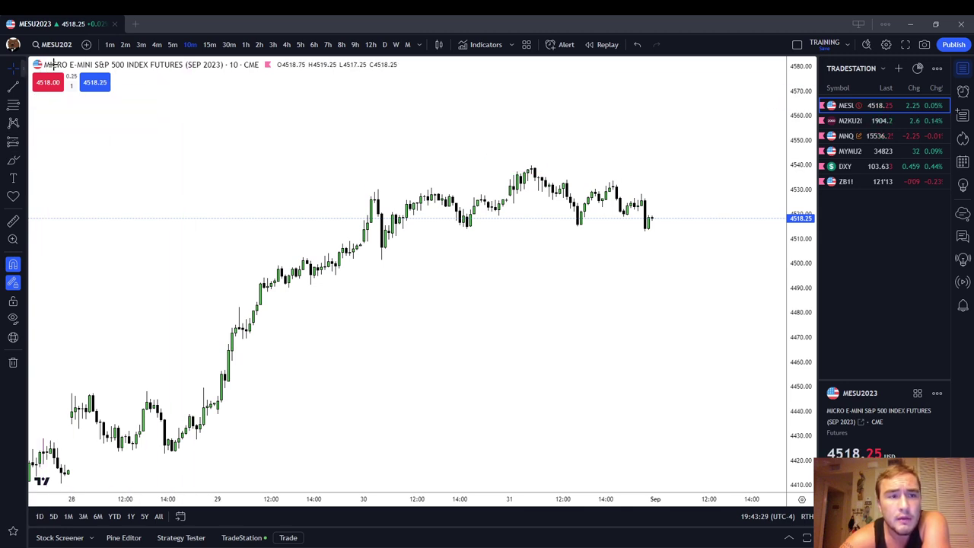
Step: Mark 09:30 and 12:00 on Thu 31 Aug with vertical lines on the MESU2023 chart
left_click(23, 87)
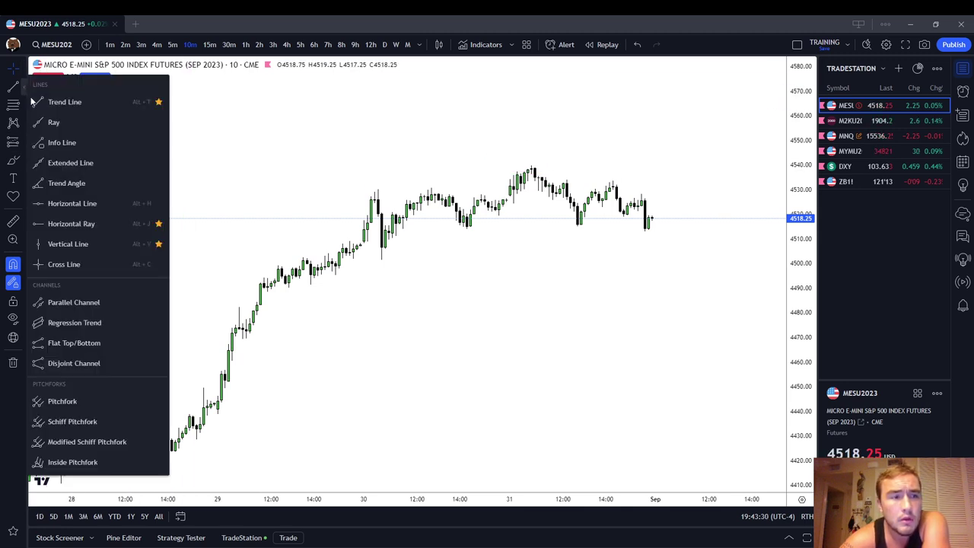
left_click(79, 243)
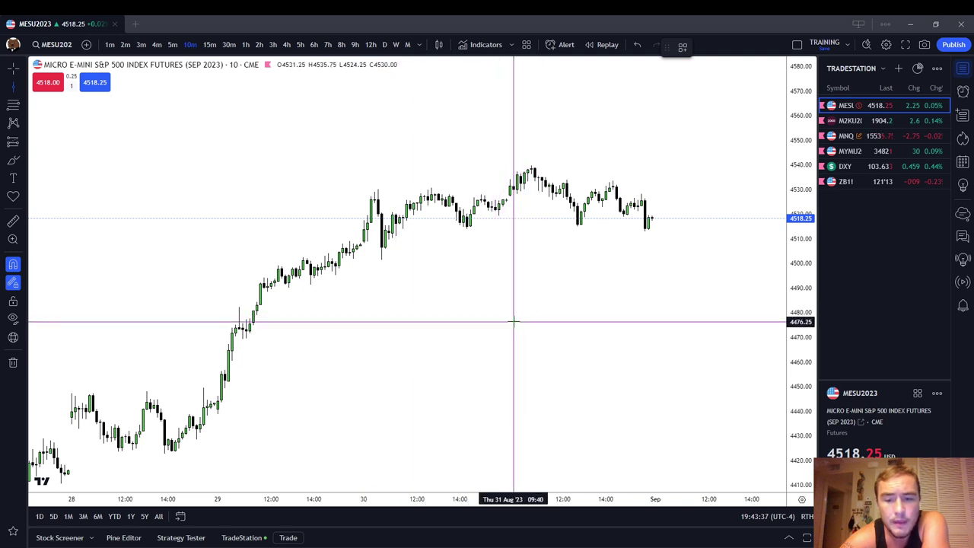
left_click(508, 322)
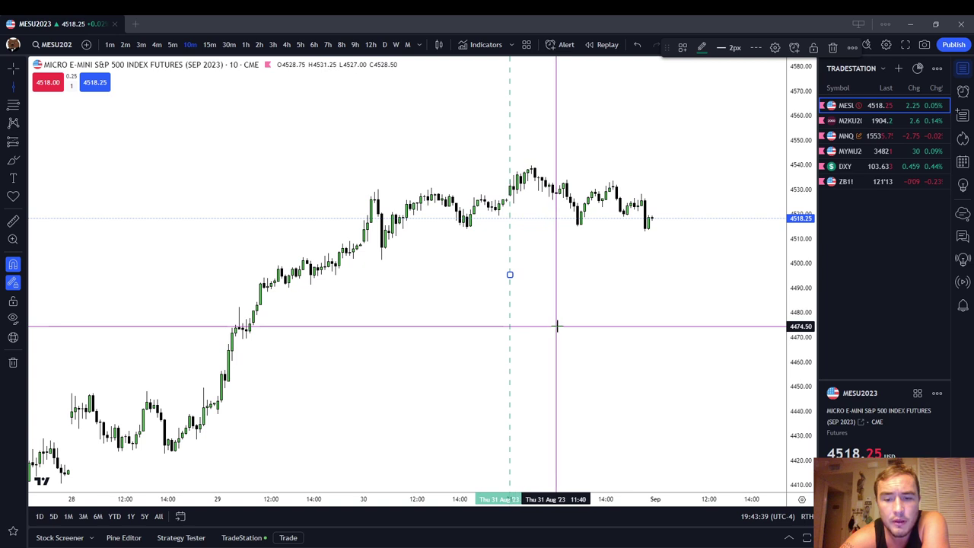
left_click(563, 326)
left_click(637, 315)
scroll(665, 337, "up", 2)
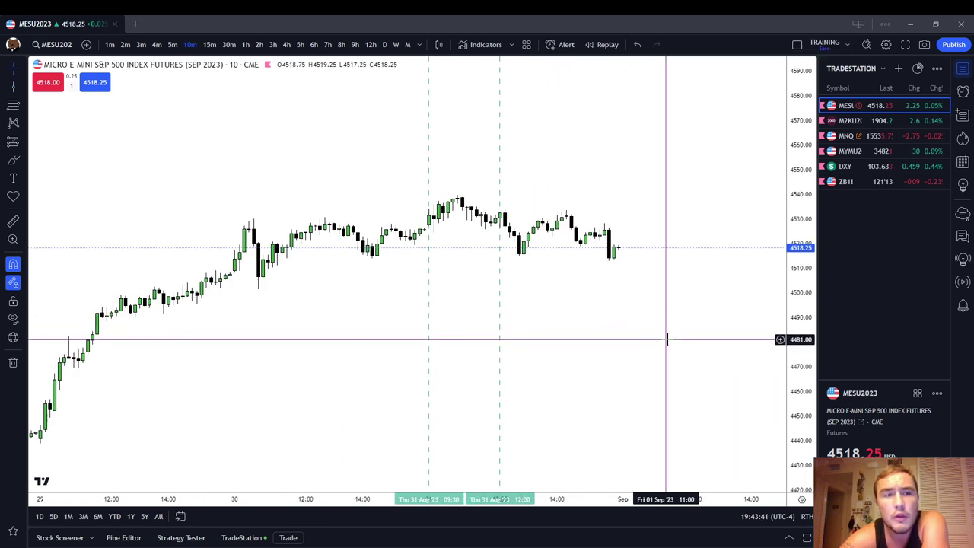
Step: Switch the MESU2023 chart to the 5-minute timeframe and examine the price action between the two vertical lines
left_click(172, 45)
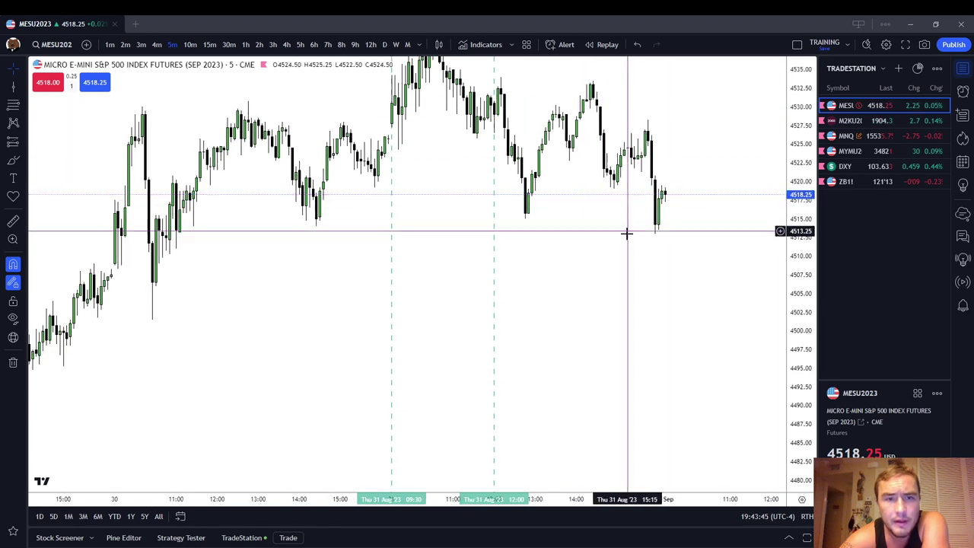
scroll(629, 230, "up", 2)
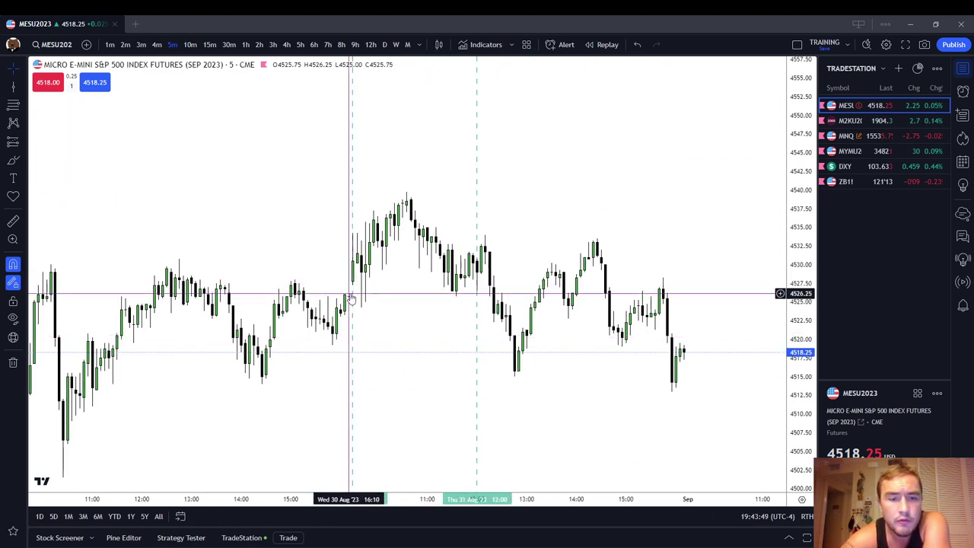
scroll(392, 251, "down", 2)
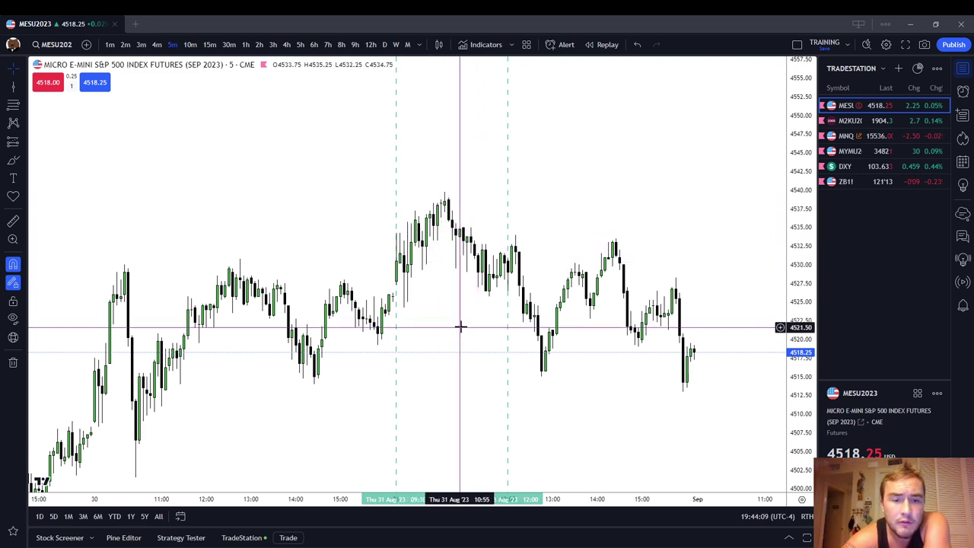
left_click_drag(495, 325, 471, 309)
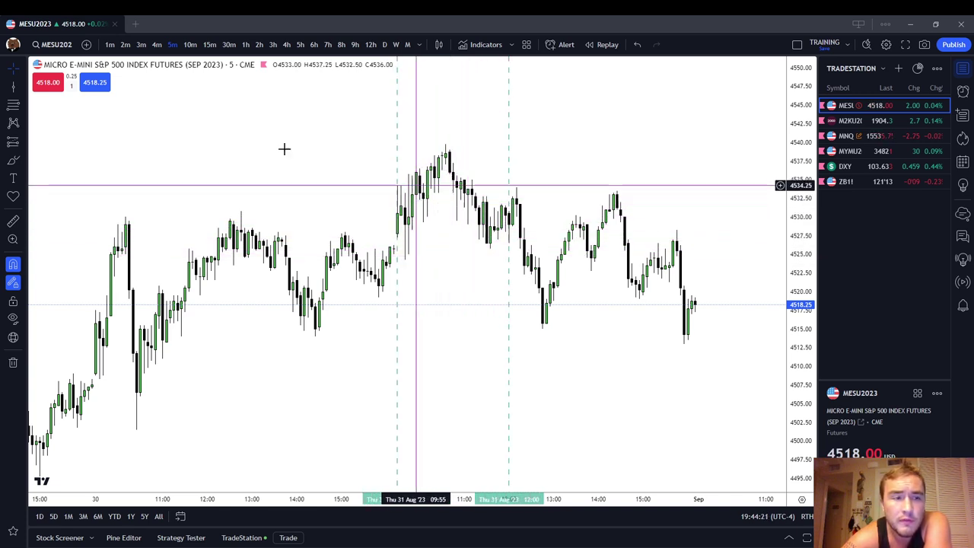
Step: Highlight the lower candle wicks and the level beneath them between the 09:30 and 12:00 lines, then choose purple as the highlighter colour
left_click(10, 163)
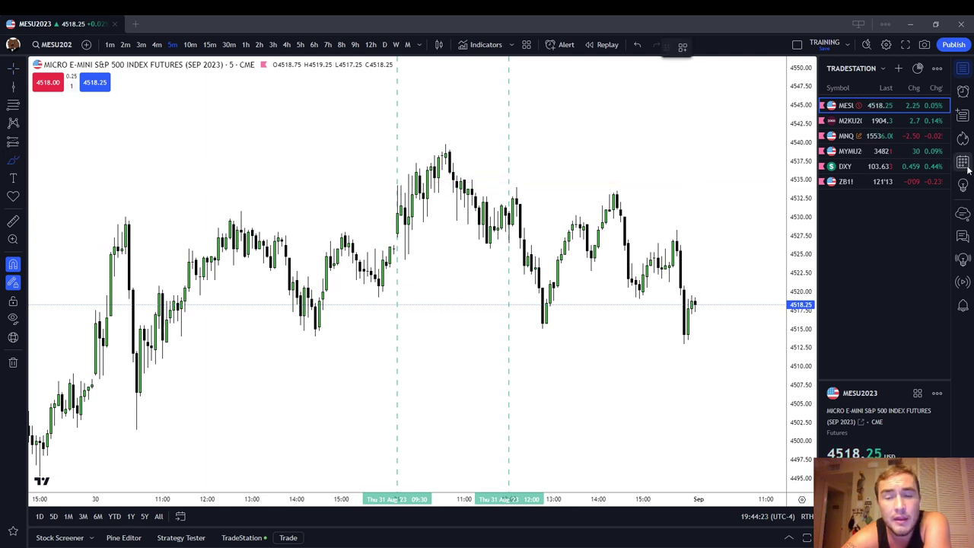
left_click(25, 162)
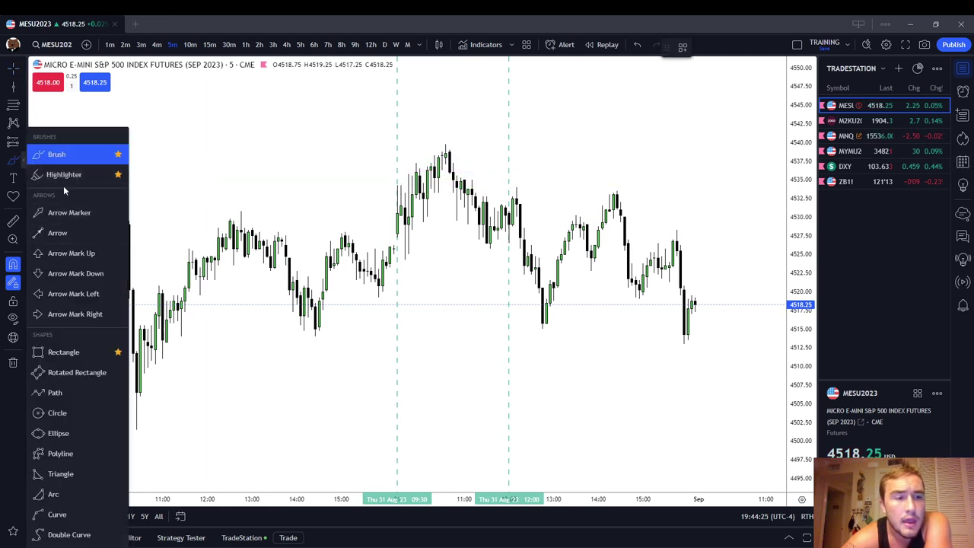
left_click(64, 175)
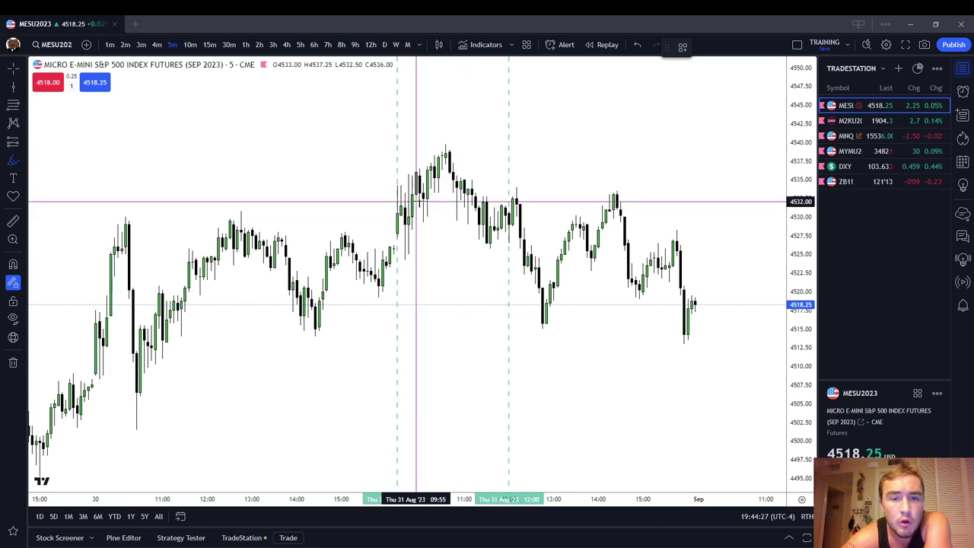
mouse_move(417, 201)
left_mouse_down()
mouse_move(432, 209)
mouse_move(457, 198)
mouse_move(473, 208)
mouse_move(474, 234)
left_mouse_up()
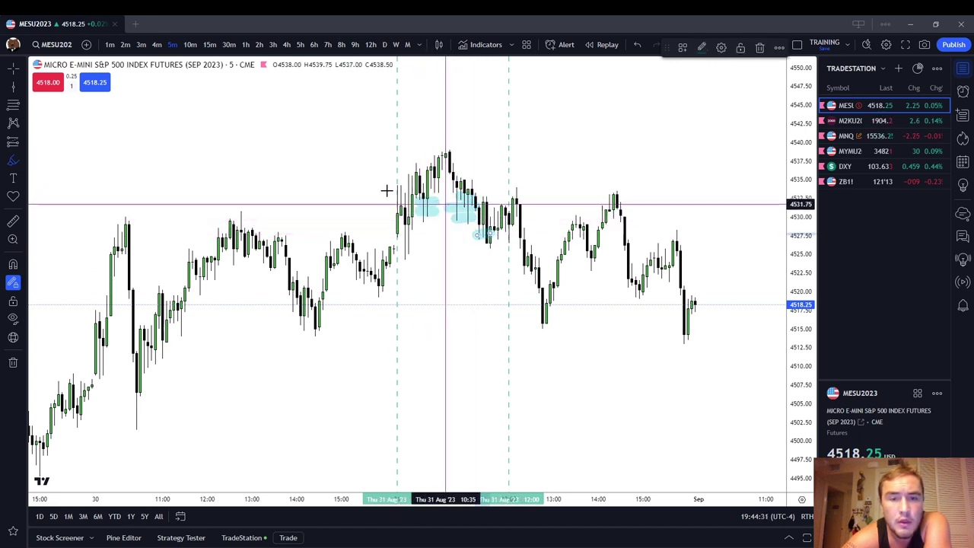
left_click_drag(387, 240, 513, 240)
left_click(707, 49)
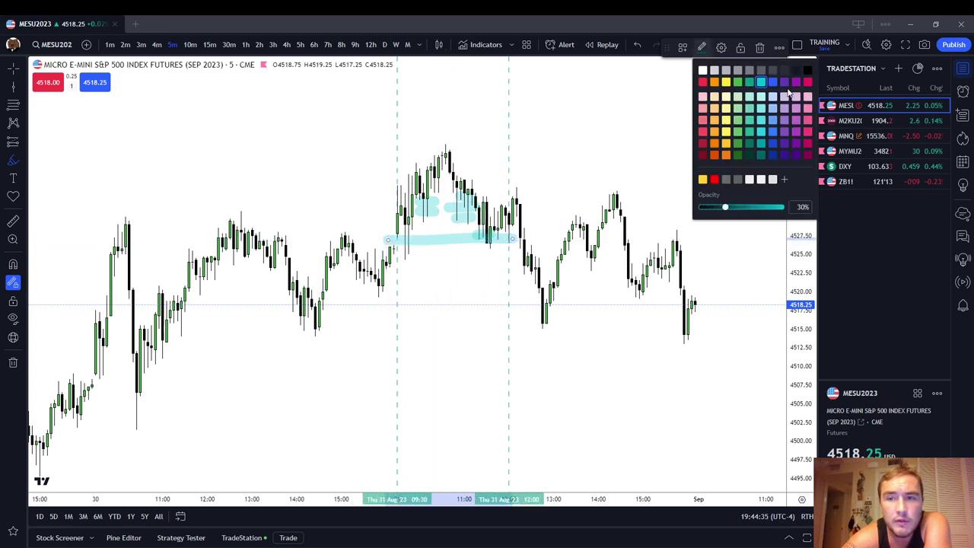
left_click(786, 83)
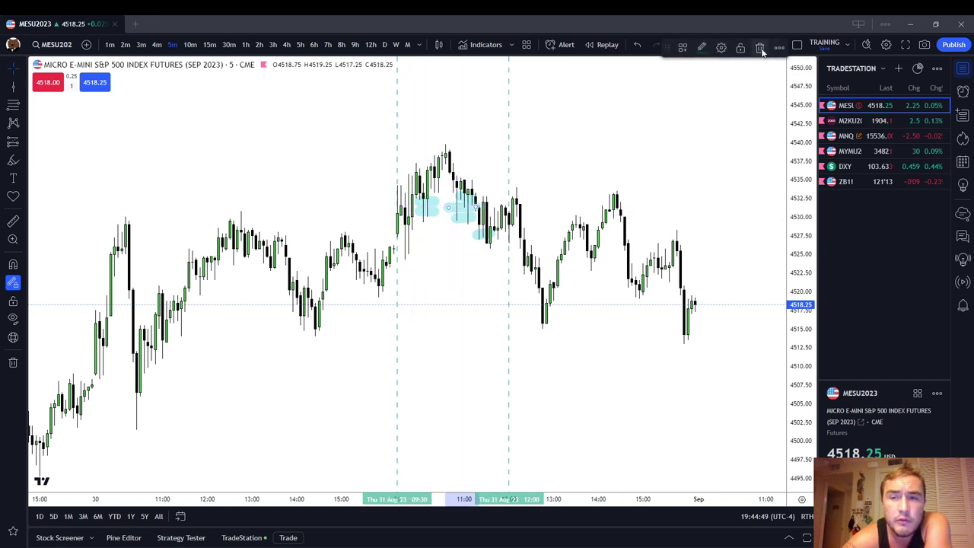
Step: Delete the remaining highlighter strokes around the candle wicks between the two vertical lines
left_click(760, 49)
left_click(428, 204)
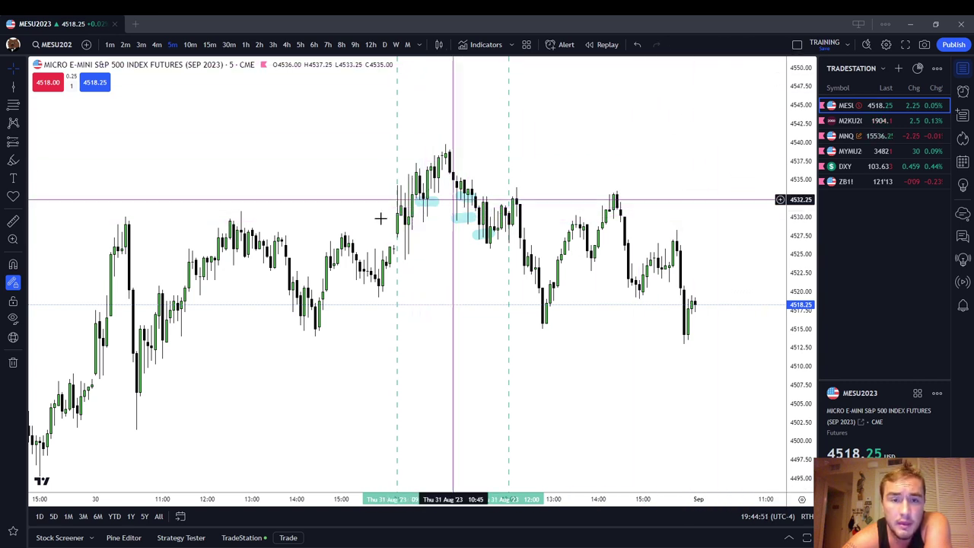
left_click(760, 48)
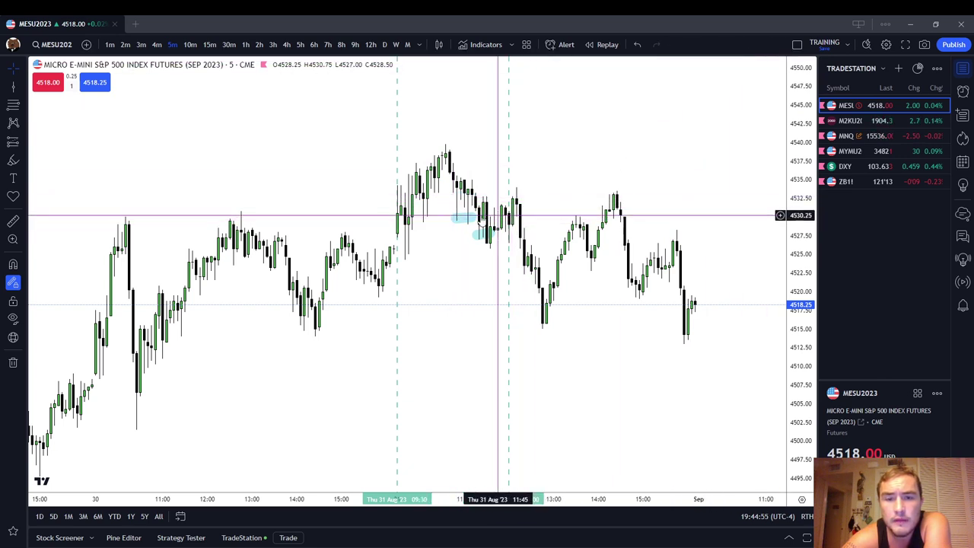
left_click(468, 213)
left_click(760, 48)
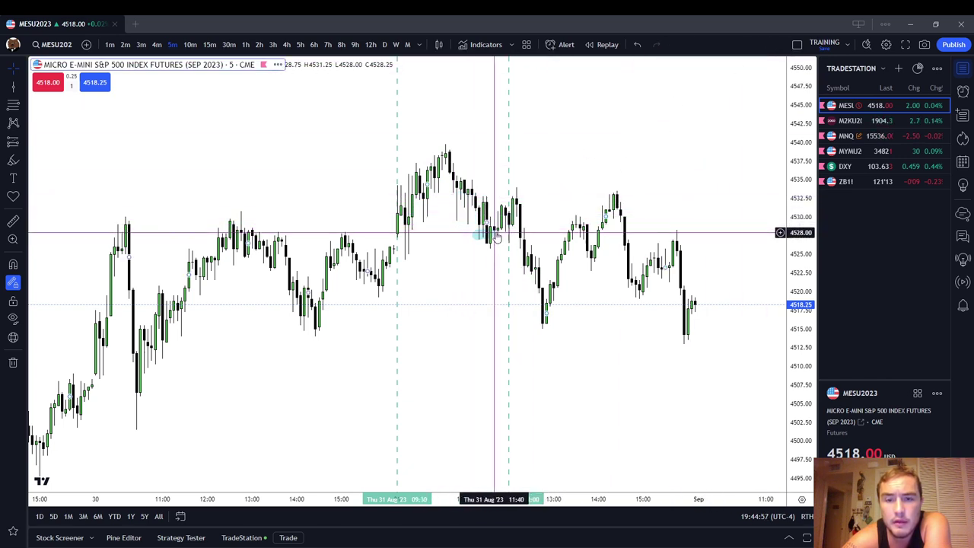
left_click(480, 234)
left_click(760, 48)
Step: Open the DXY chart and mark 09:30 and 12:00 on Thu 31 Aug with vertical lines
left_click(875, 166)
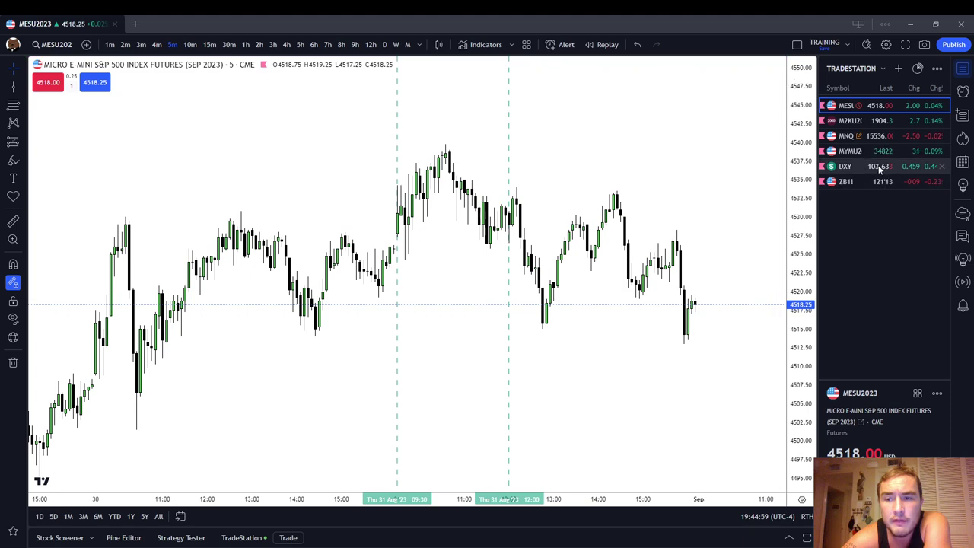
scroll(612, 354, "down", 3)
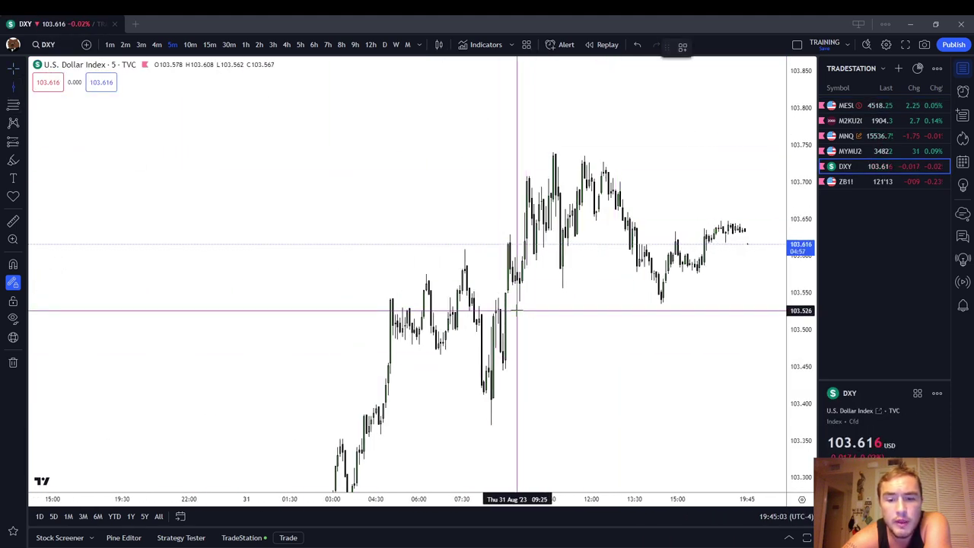
left_click(519, 311)
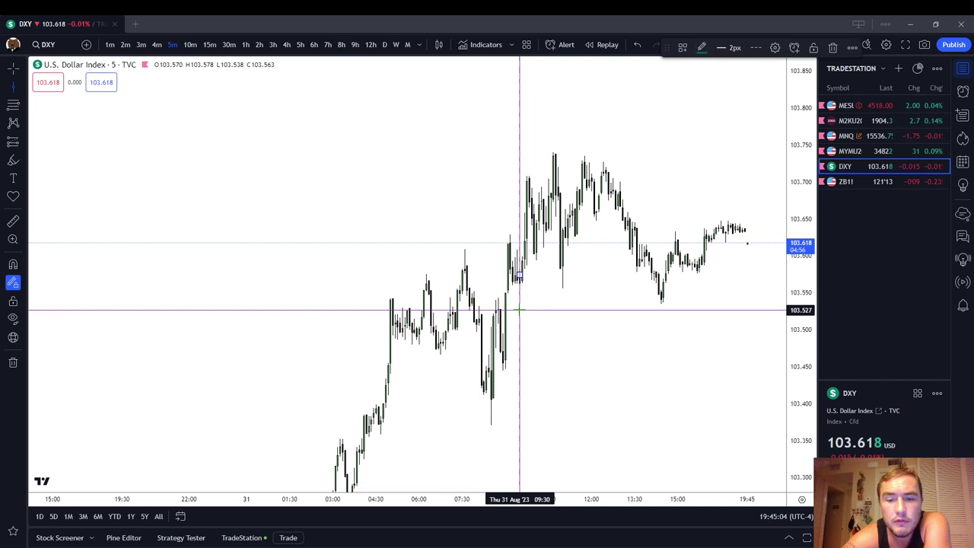
left_click(592, 309)
scroll(665, 312, "up", 3)
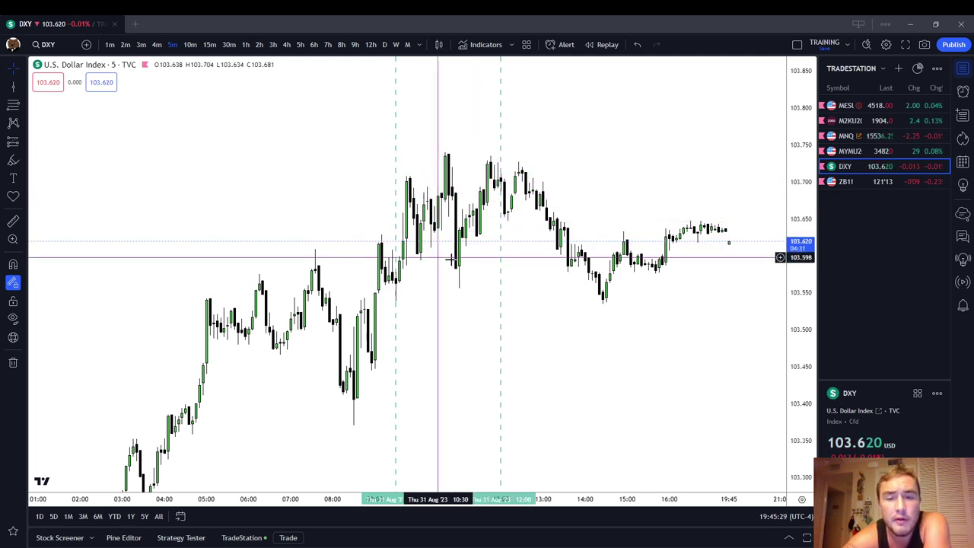
Step: Return to the MESU2023 chart and switch it to the 1-hour timeframe
left_click(883, 107)
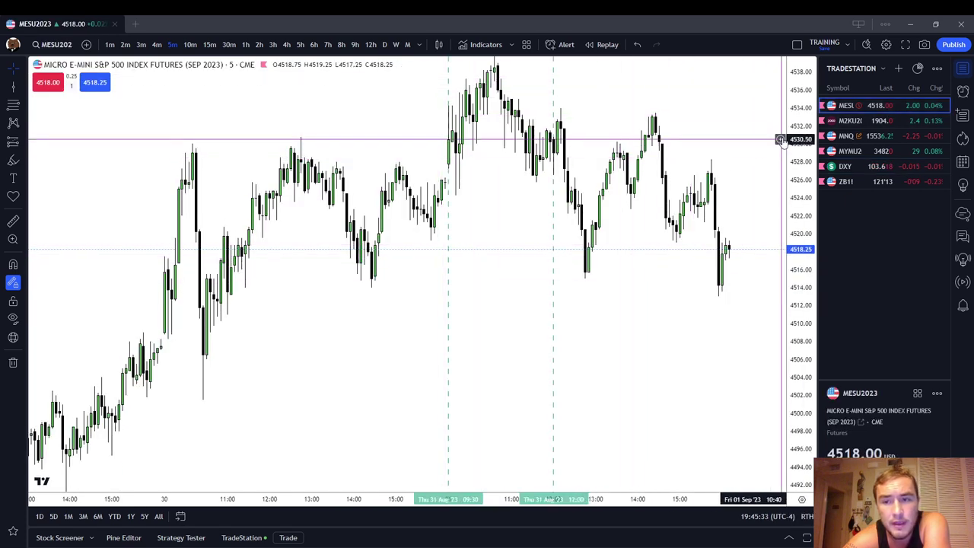
scroll(632, 162, "down", 4)
left_click_drag(638, 162, 500, 210)
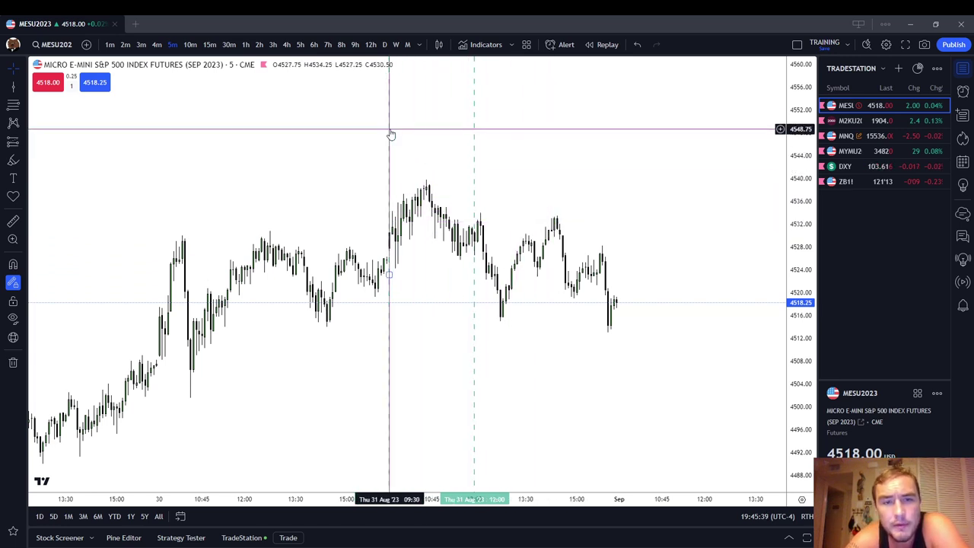
left_click(248, 45)
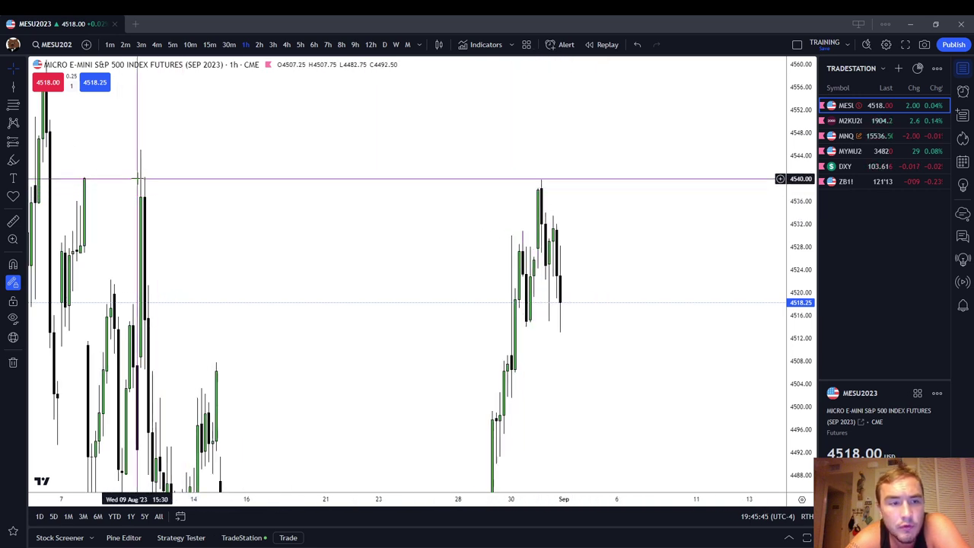
Step: With the magnet on, draw a Fib retracement from 4536.75 to 4545.00 on the 10 Aug 09:30 candle's upper wick and apply the "0.25 - 0.50 - 0.75 (Blue)" template
left_click(12, 107)
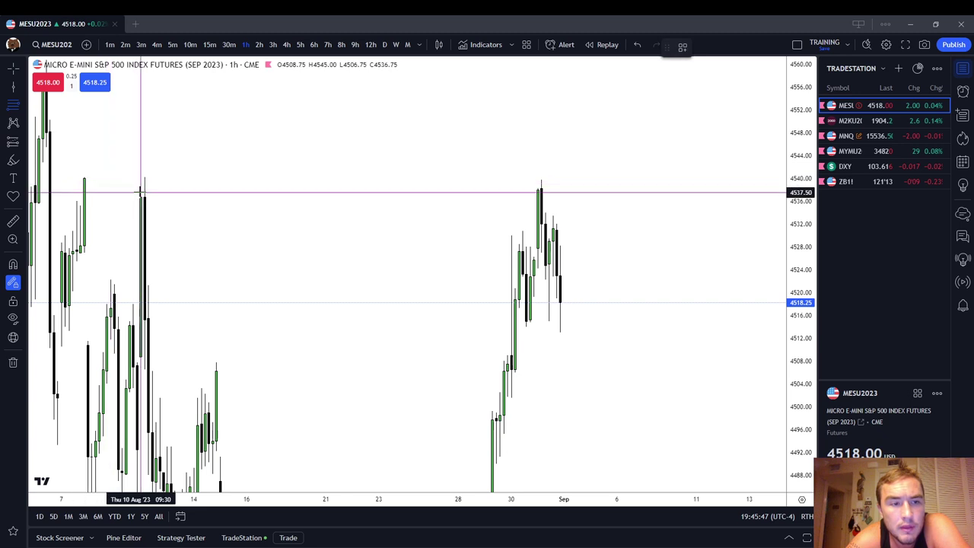
left_click(12, 263)
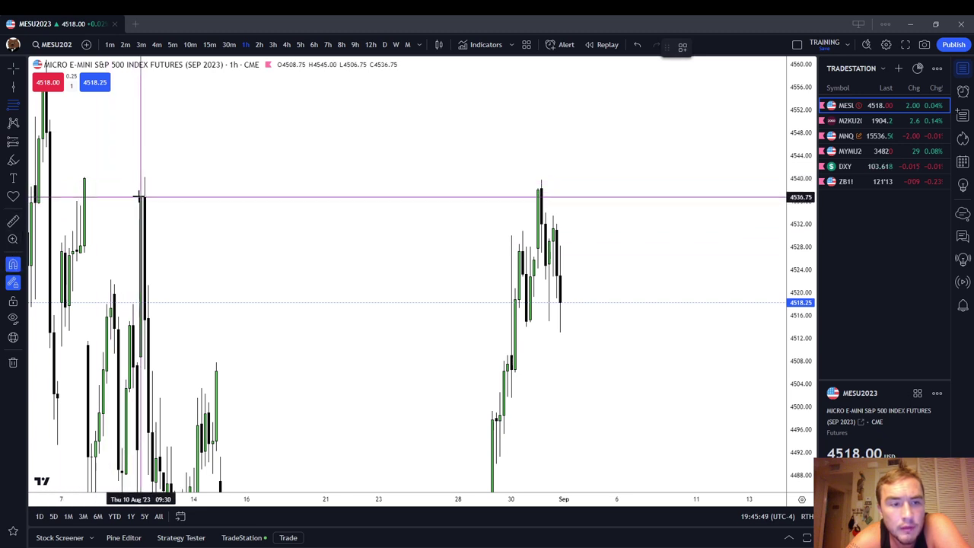
left_click(140, 186)
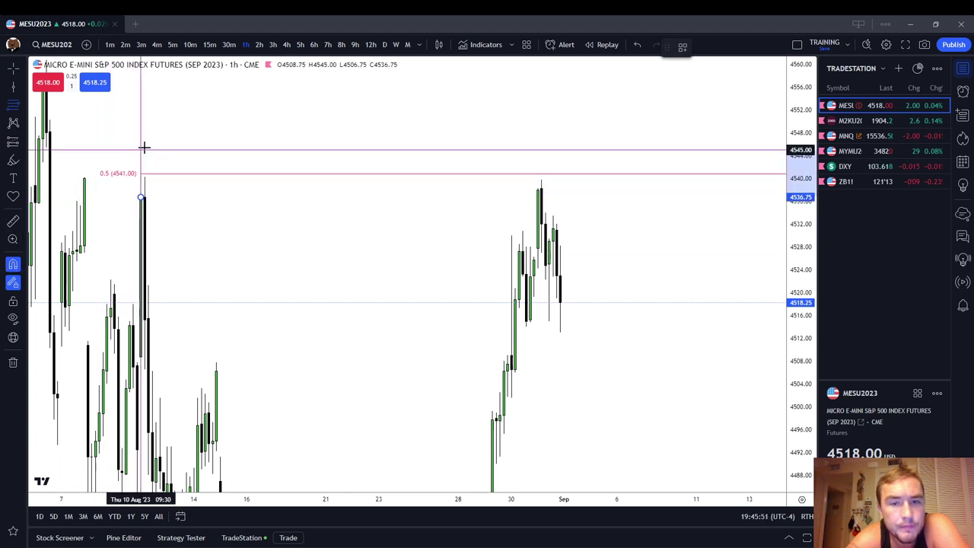
left_click(140, 150)
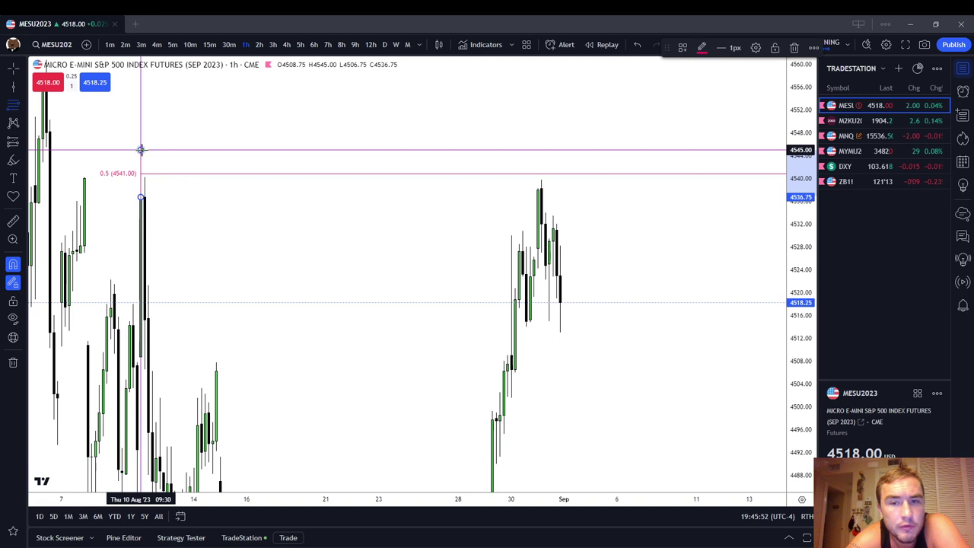
left_click(682, 48)
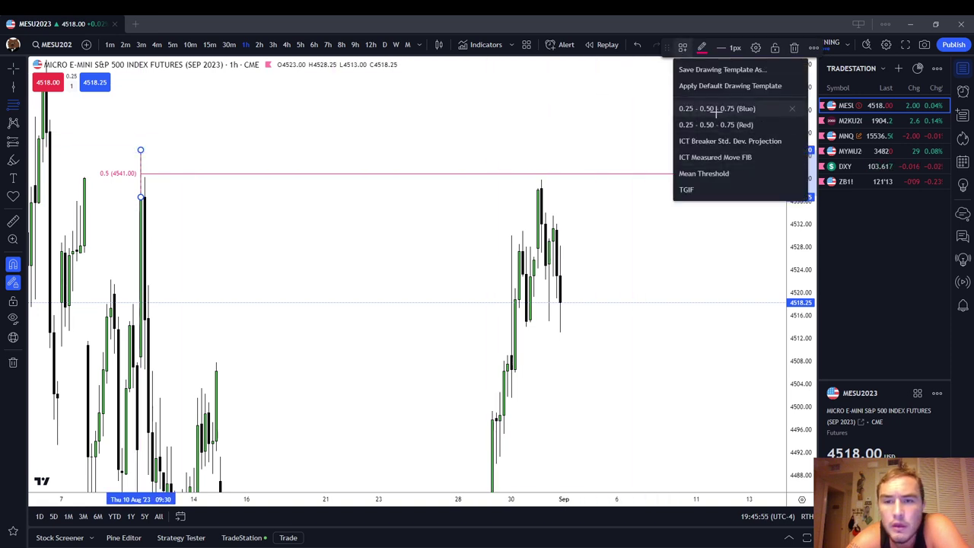
left_click(715, 109)
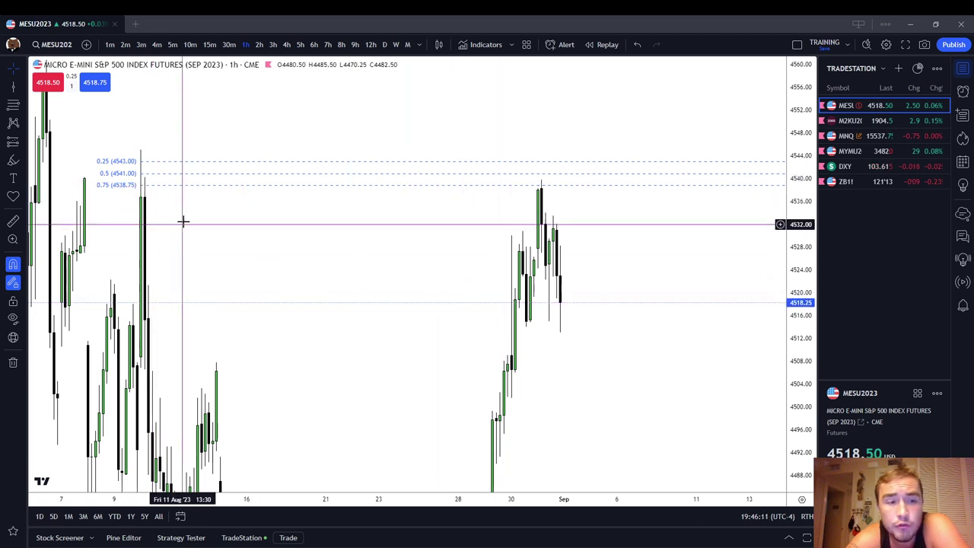
Step: Delete the Fib retracement on the 10 Aug candle's upper wick
scroll(229, 216, "down", 2)
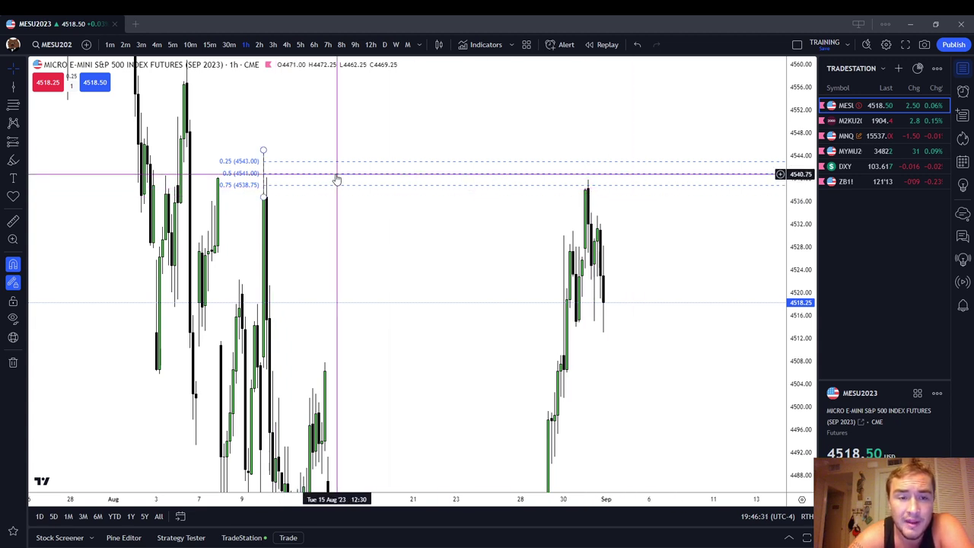
left_click(233, 179)
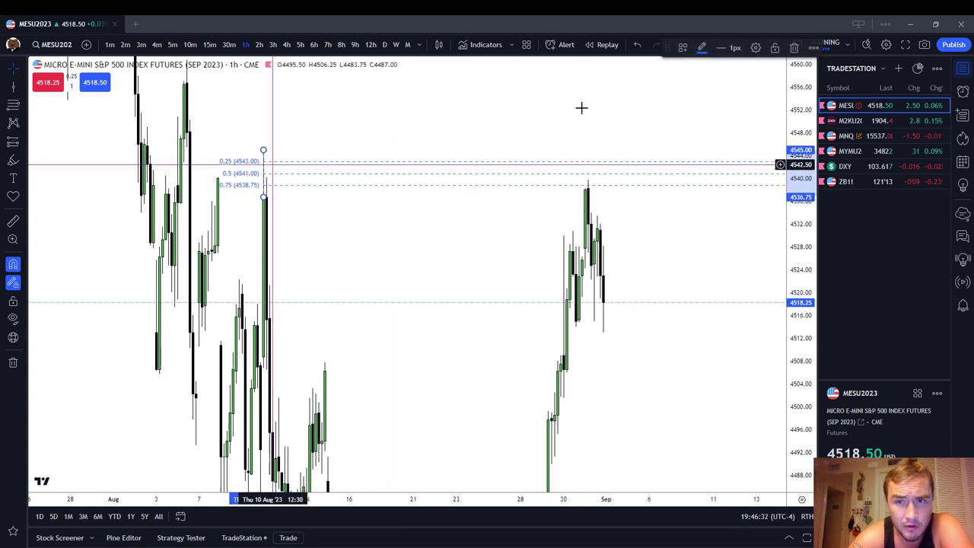
left_click(793, 48)
Step: Move the vertical lines to 12:00 and 13:30 on Thu 31 Aug and switch the chart to the 5-minute timeframe
left_click(188, 44)
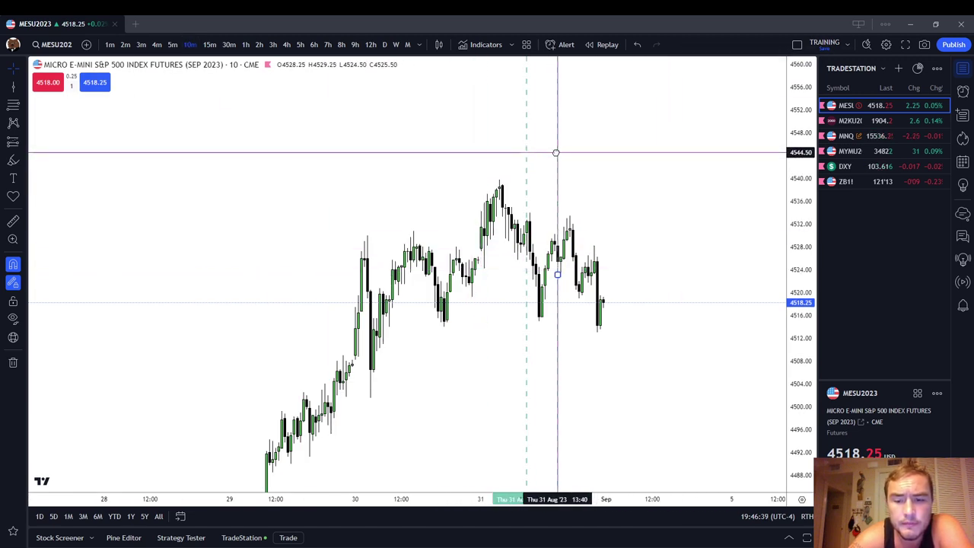
left_click(177, 45)
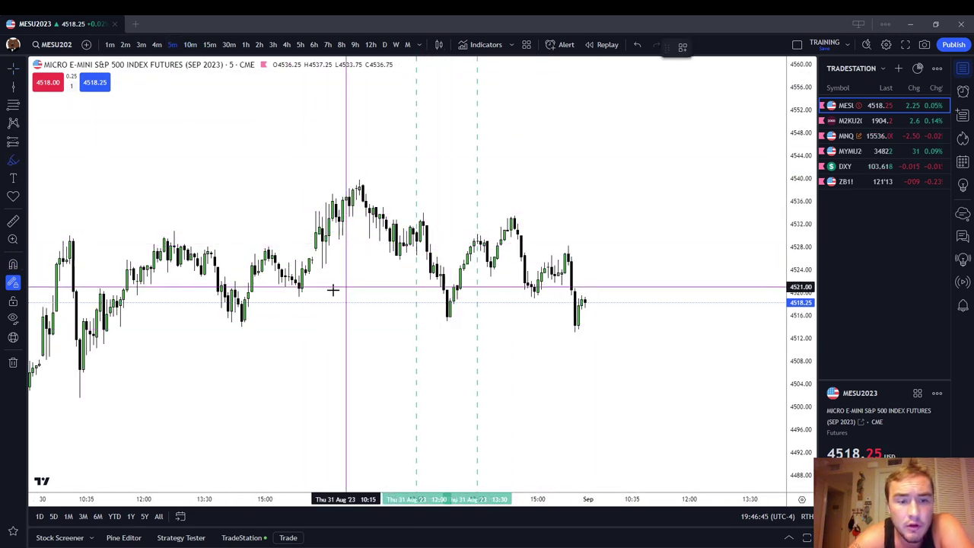
Step: Highlight the 30 Aug afternoon low, the low just before the 31 Aug session, and the price gap at the 31 Aug open
left_click_drag(290, 296, 318, 295)
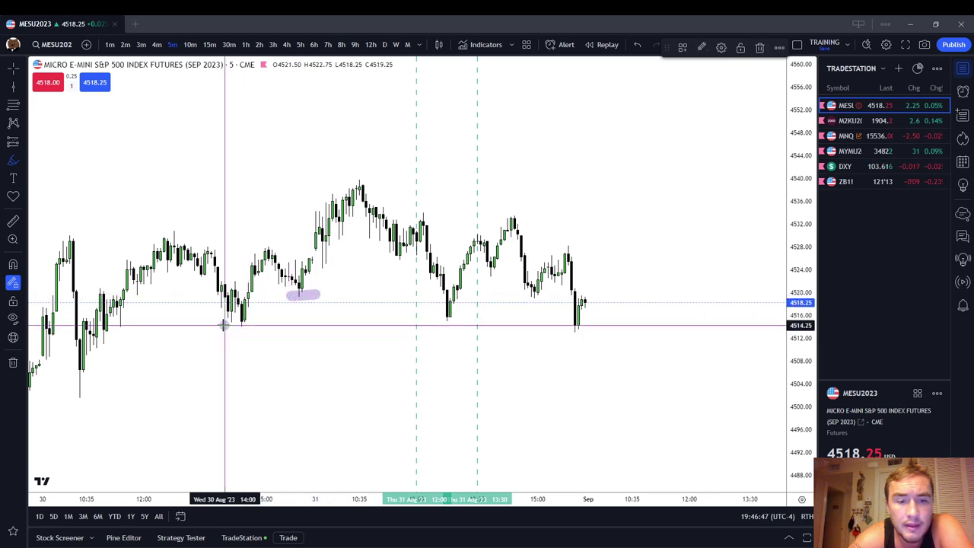
left_click_drag(262, 325, 263, 325)
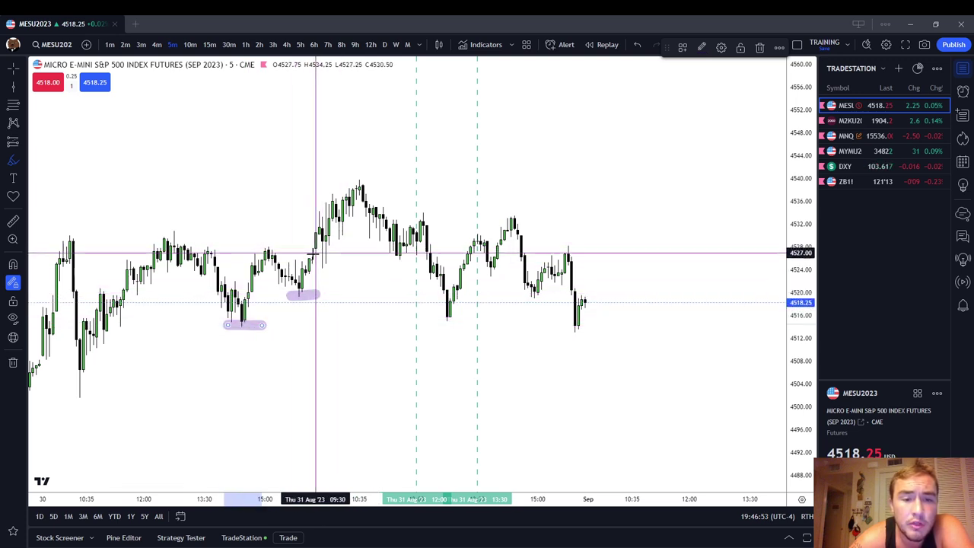
left_click_drag(304, 255, 326, 253)
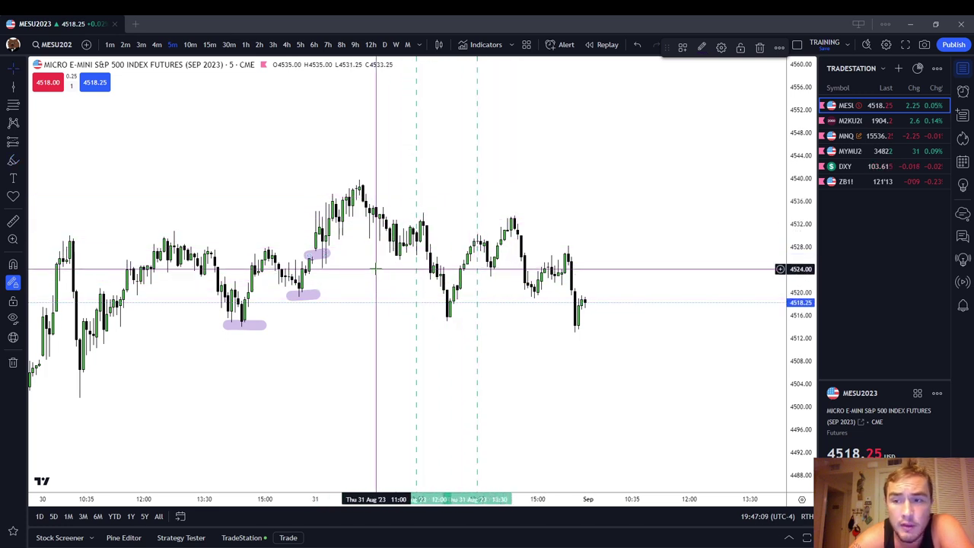
Step: Compare price movement between the two vertical lines on the DXY and MESU2023 5-minute charts
left_click(845, 165)
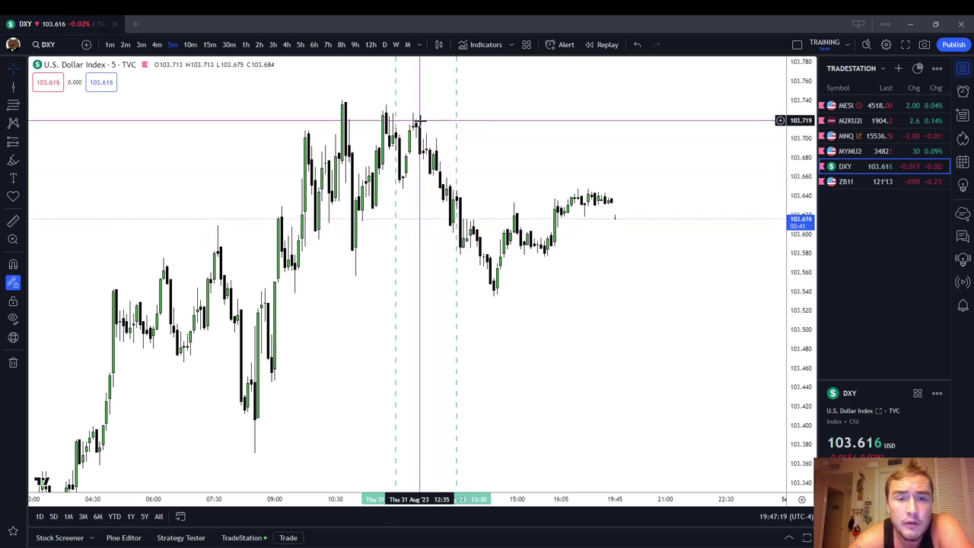
left_click(863, 106)
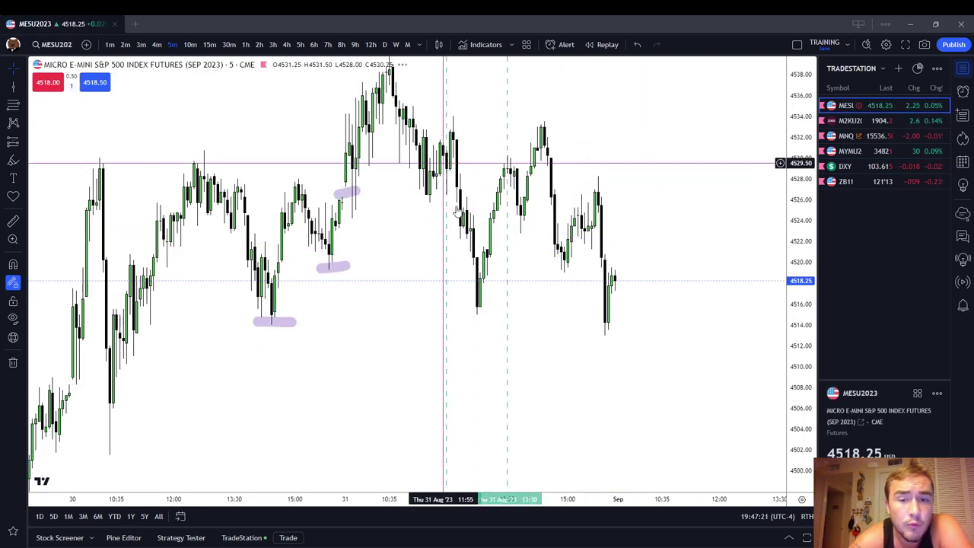
left_click(863, 166)
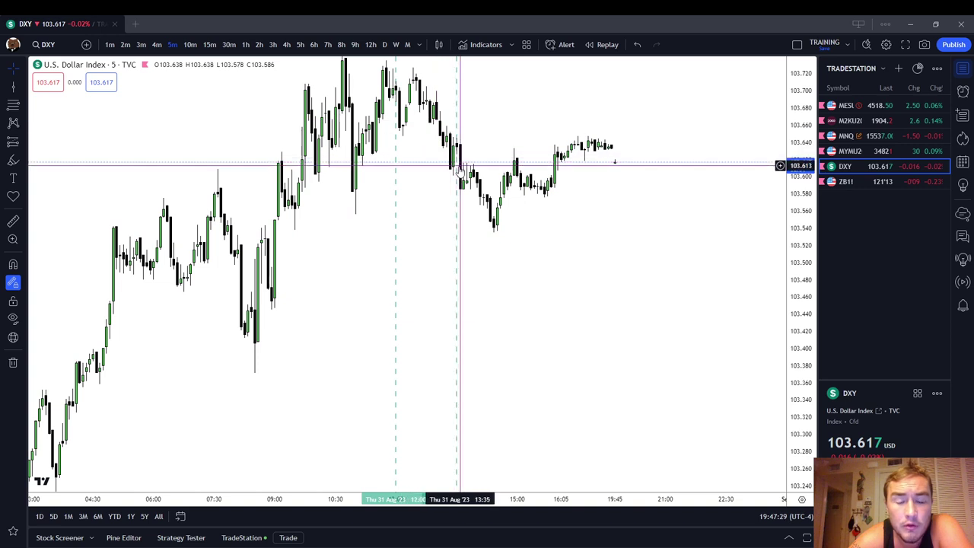
left_click(395, 66)
left_click(862, 108)
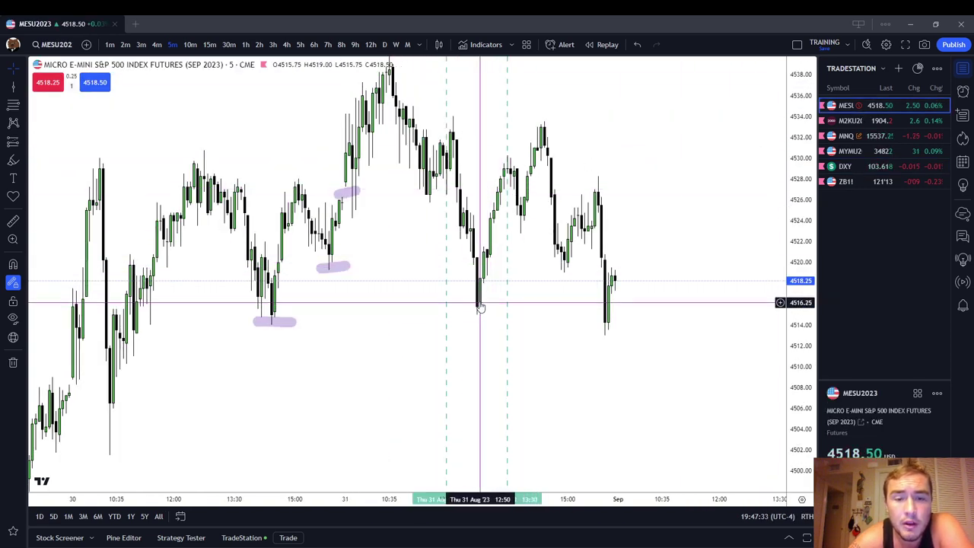
Step: Draw a Fib retracement with 0.25, 0.5 and 0.75 levels on the lower wicks at the 30 Aug 14:25 low
left_click(13, 104)
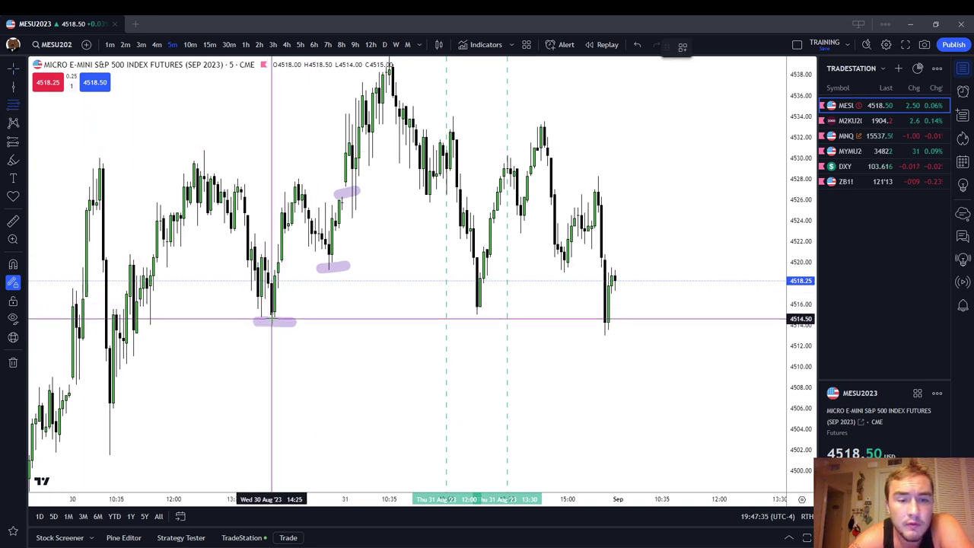
left_click(272, 315)
left_click(278, 281)
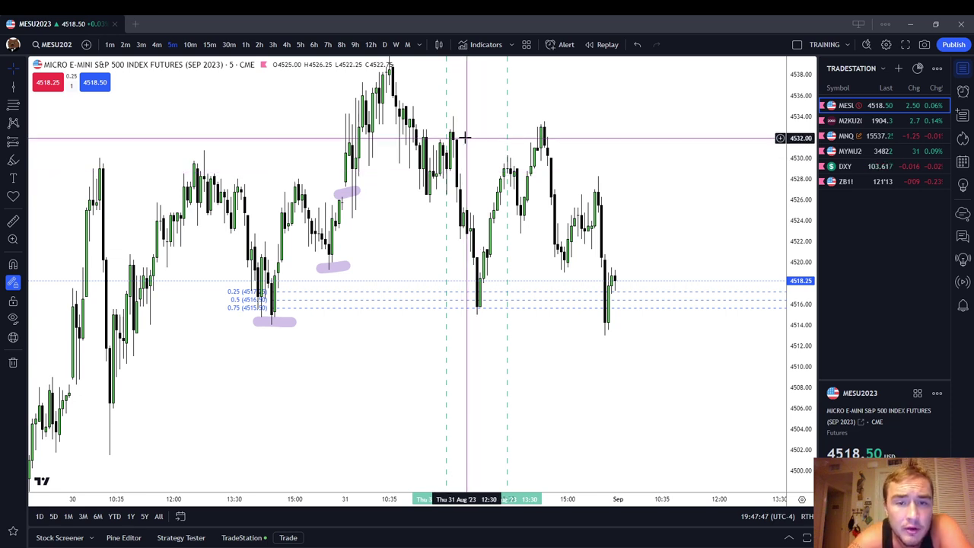
Step: Move the vertical lines to 13:30 and 16:00 on Thu 31 Aug
scroll(547, 217, "right", 3)
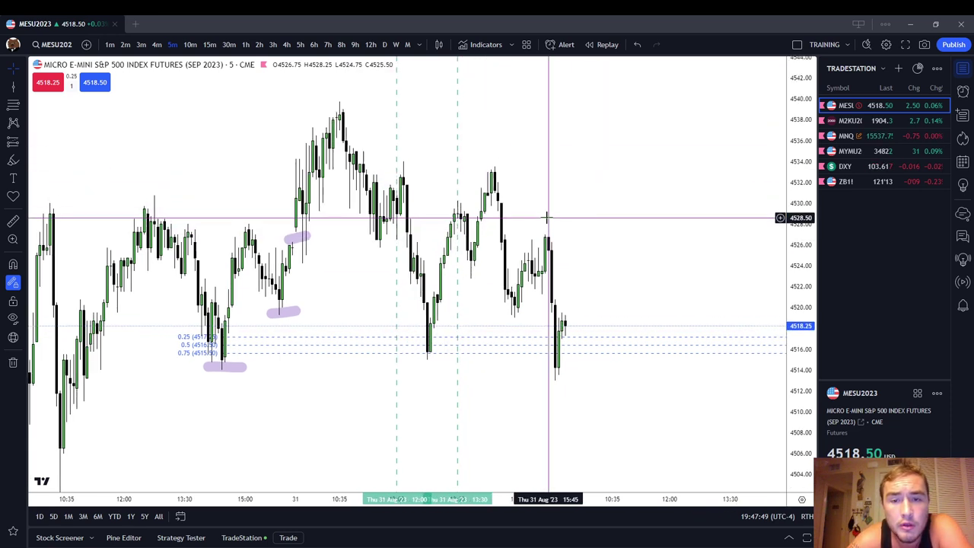
scroll(799, 228, "down", 2)
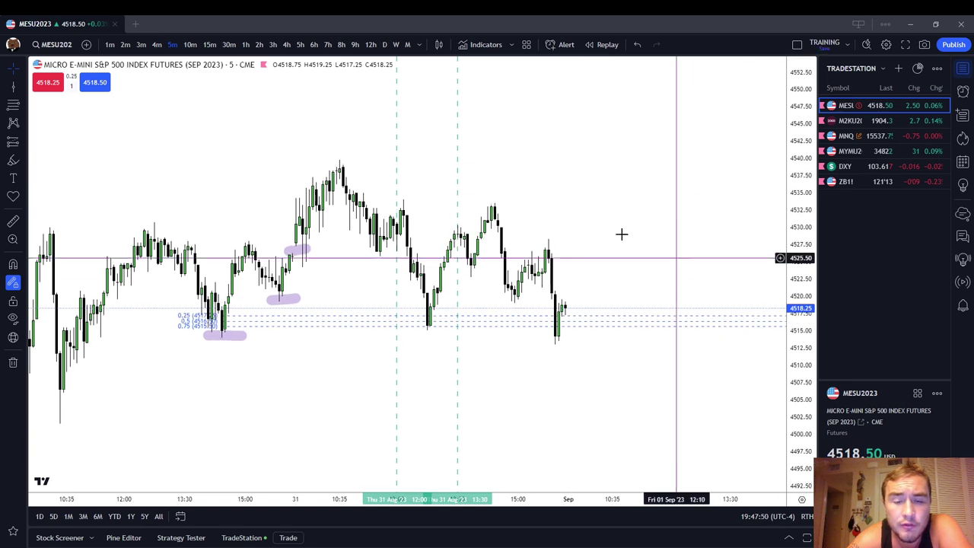
right_click(342, 270)
left_click(242, 341)
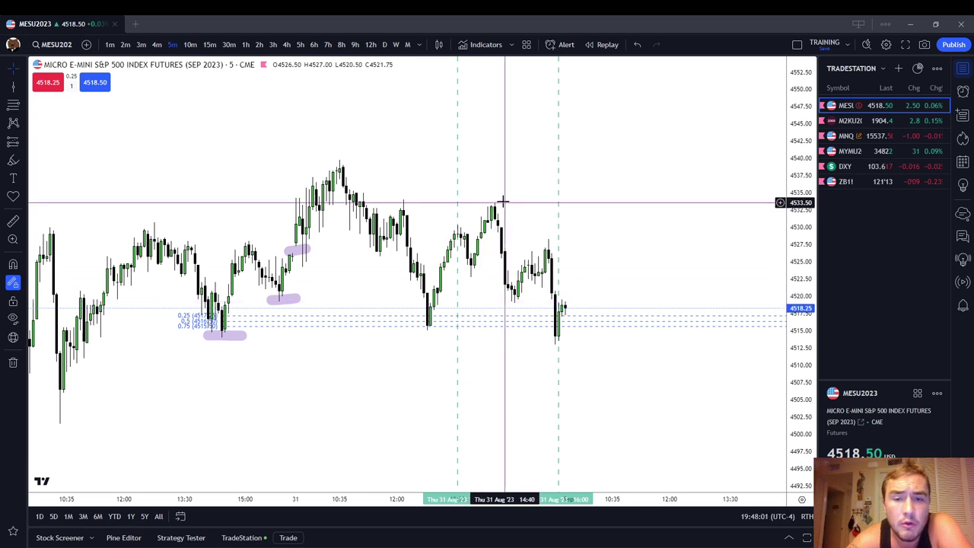
Step: Delete the Fib retracement at the 30 Aug afternoon low
left_click(232, 320)
left_click(795, 48)
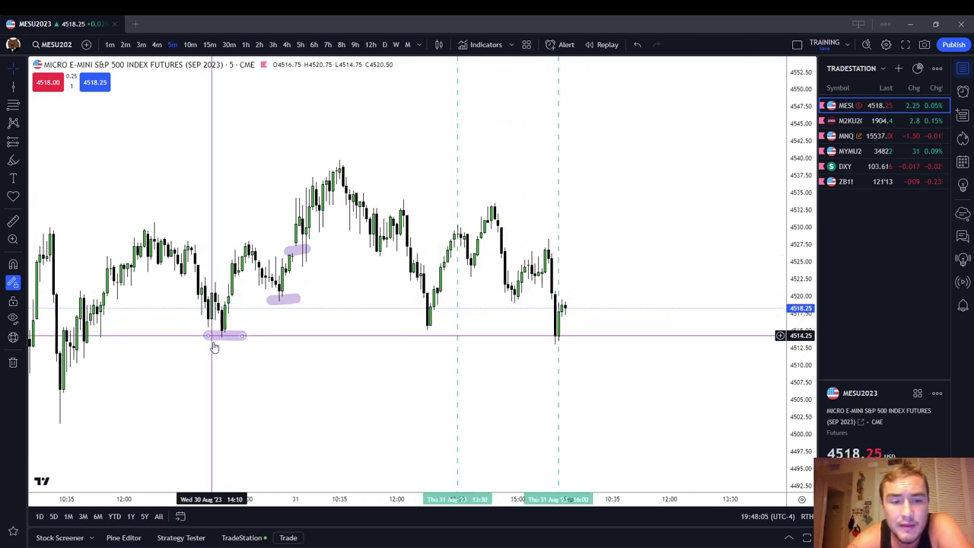
Step: Move the highlight from the 30 Aug afternoon low to the 31 Aug low at about 12:50
mouse_move(223, 333)
left_mouse_down()
mouse_move(432, 328)
mouse_move(422, 328)
left_mouse_up()
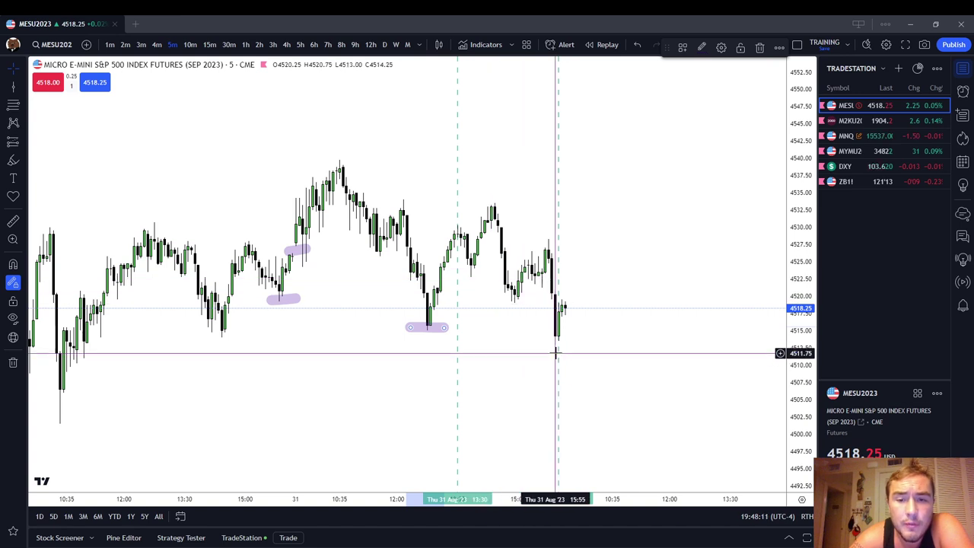
scroll(543, 361, "down", 5)
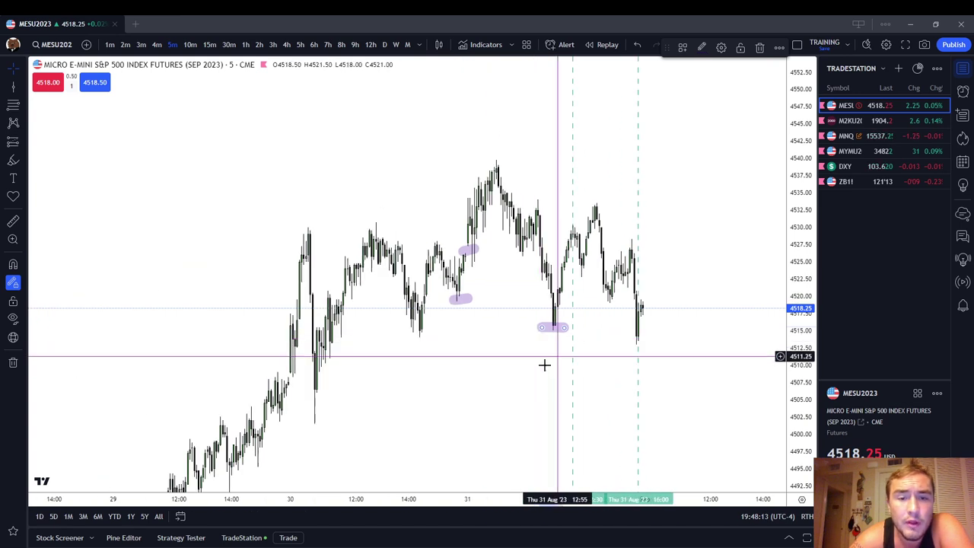
scroll(445, 335, "up", 2)
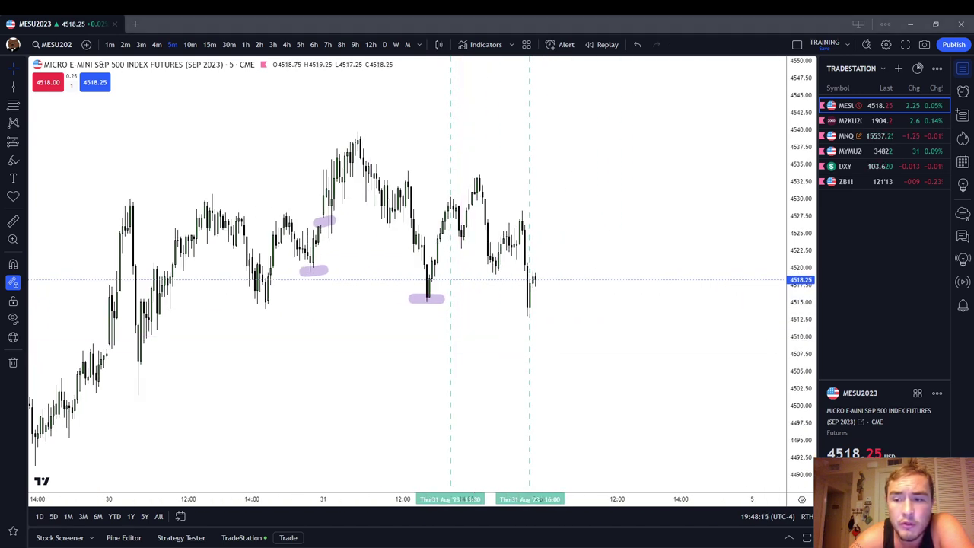
scroll(414, 236, "up", 1)
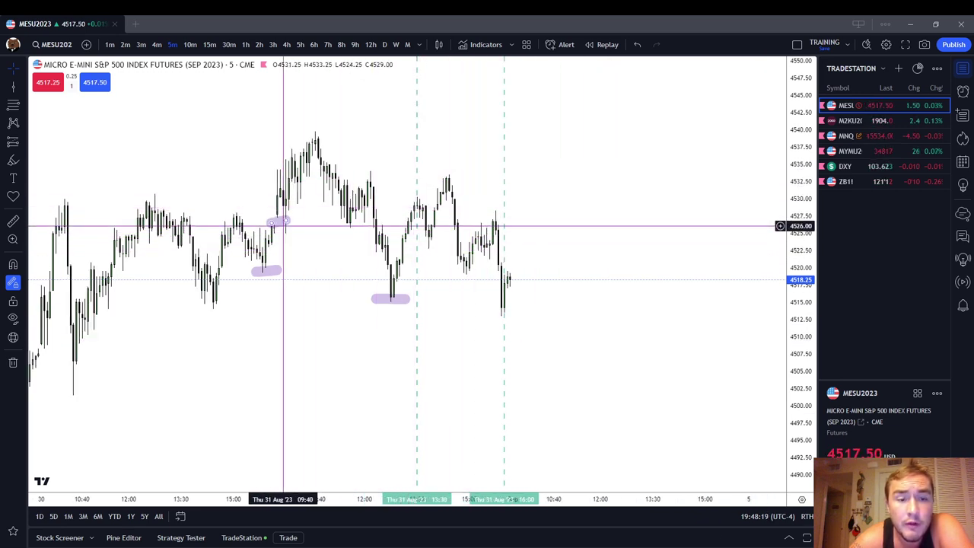
Step: Move the highlight at the 31 Aug open across the afternoon candles and place it just below the 31 Aug morning high
left_click_drag(381, 238, 393, 240)
left_click_drag(443, 181, 452, 183)
left_click_drag(455, 265, 465, 267)
left_click_drag(491, 228, 500, 235)
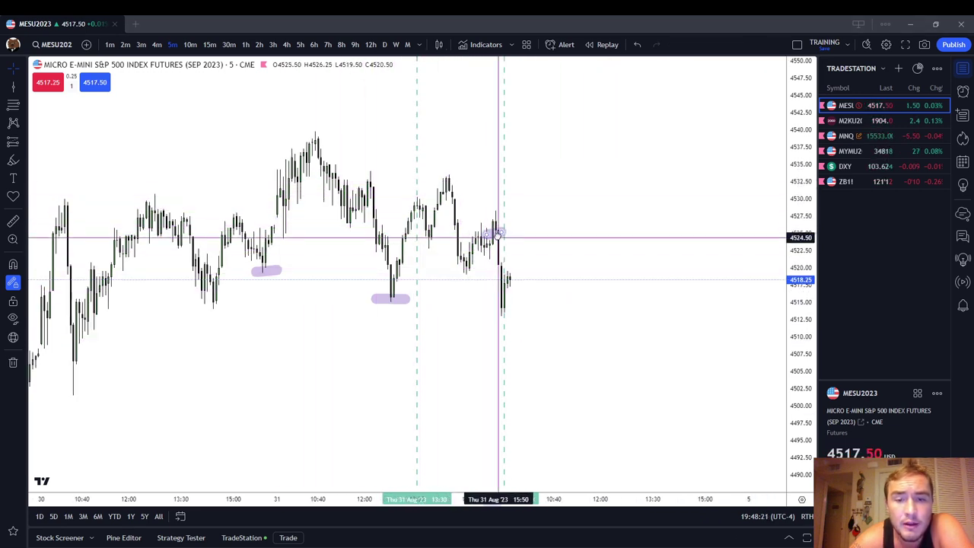
left_click_drag(339, 202, 350, 204)
left_click_drag(314, 175, 334, 175)
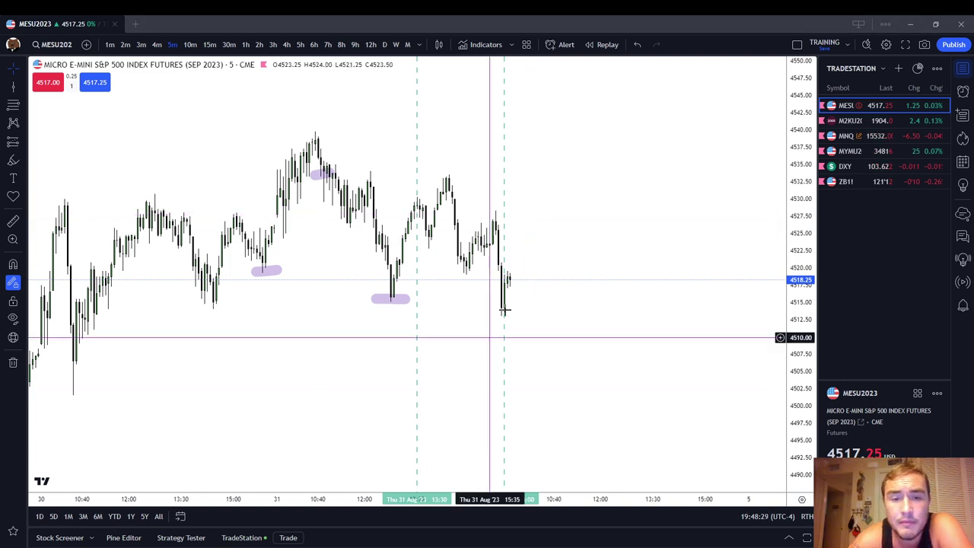
Step: Compare the 13:30 to 16:00 window on the DXY chart with the same window on MESU2023
left_click(876, 169)
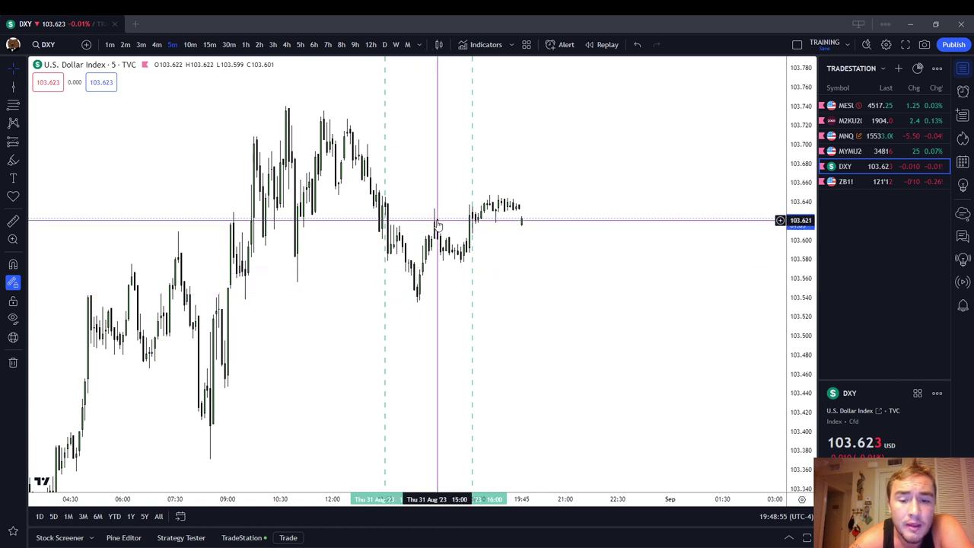
left_click(891, 109)
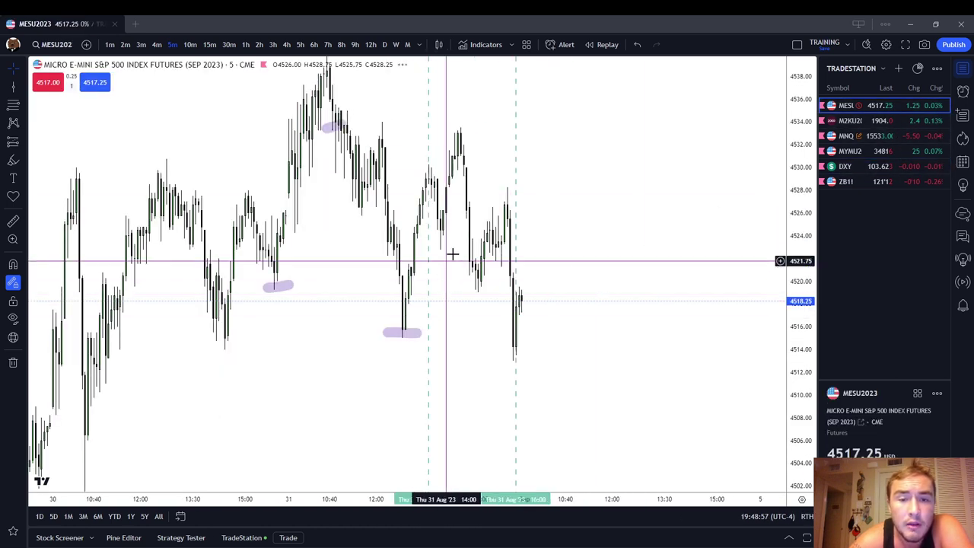
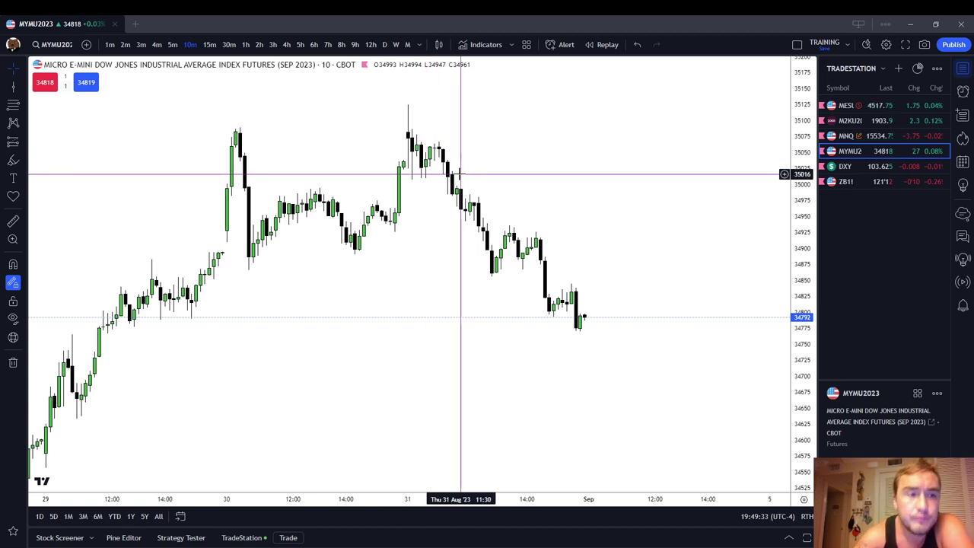
Step: On the MYMU2023 10-minute chart, highlight the 31 Aug opening candles, both 30 Aug swing lows and the 29 Aug afternoon lows
left_click(13, 160)
left_click(409, 159)
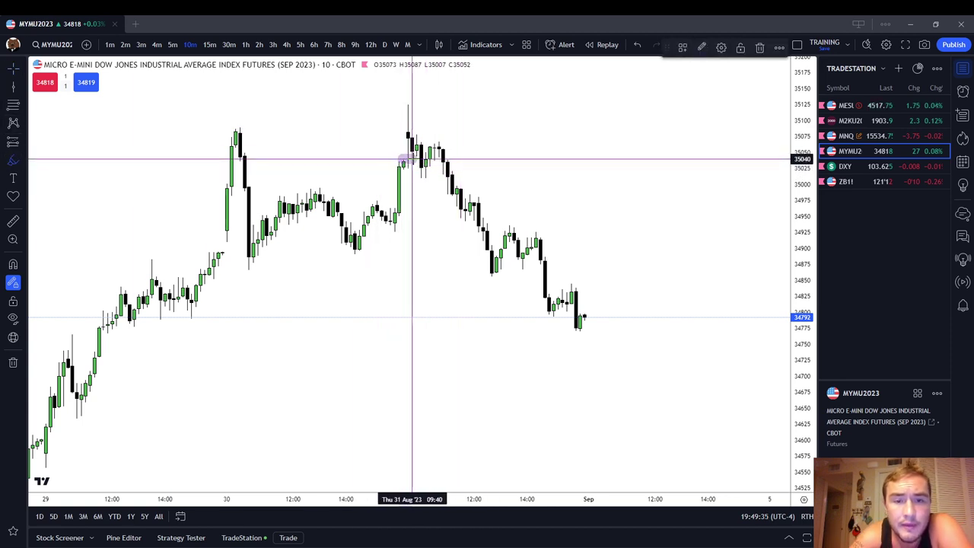
left_click_drag(409, 146, 420, 144)
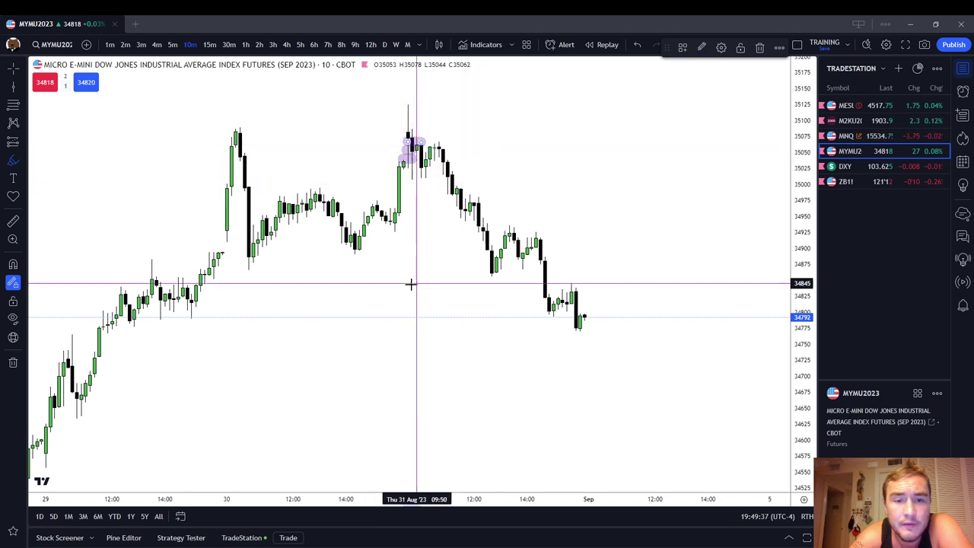
left_click_drag(344, 253, 365, 255)
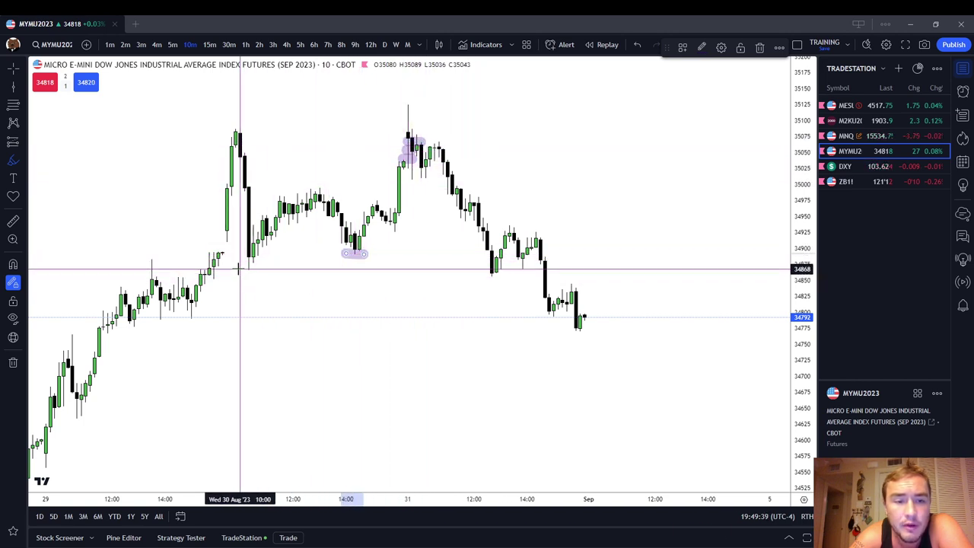
left_click_drag(243, 268, 285, 268)
left_click_drag(162, 319, 202, 319)
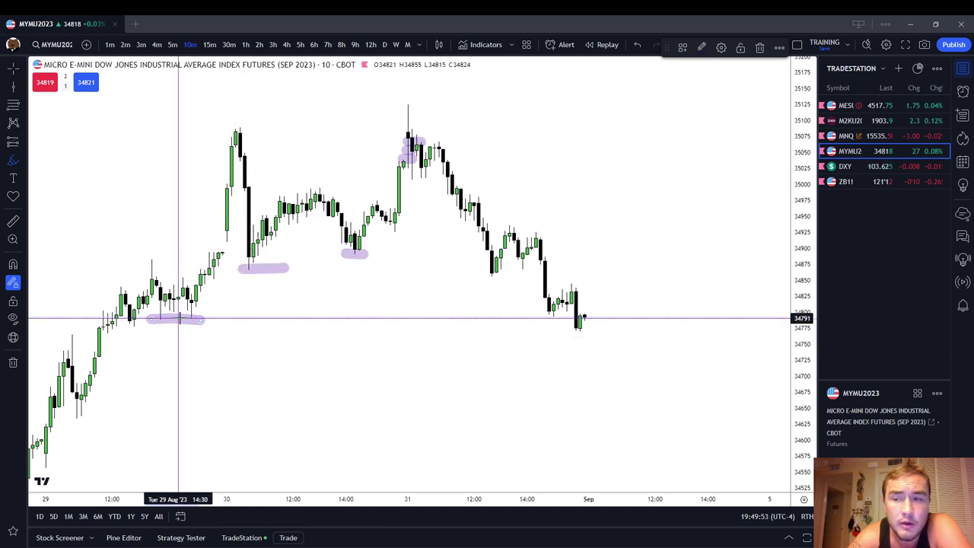
Step: Compare the 10-minute charts of MNQU2023, MESU2023, MYMU2023 and ZB1!
left_click(874, 135)
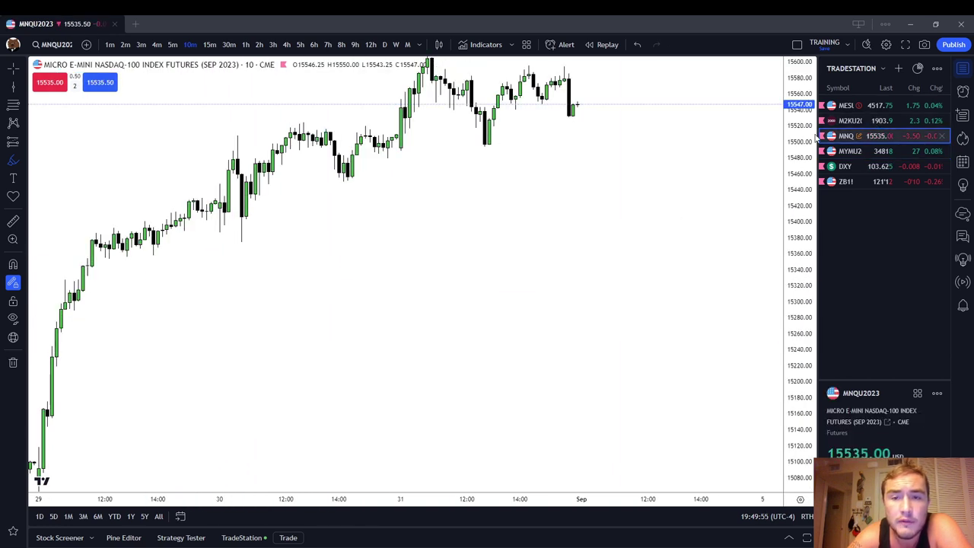
left_click(886, 111)
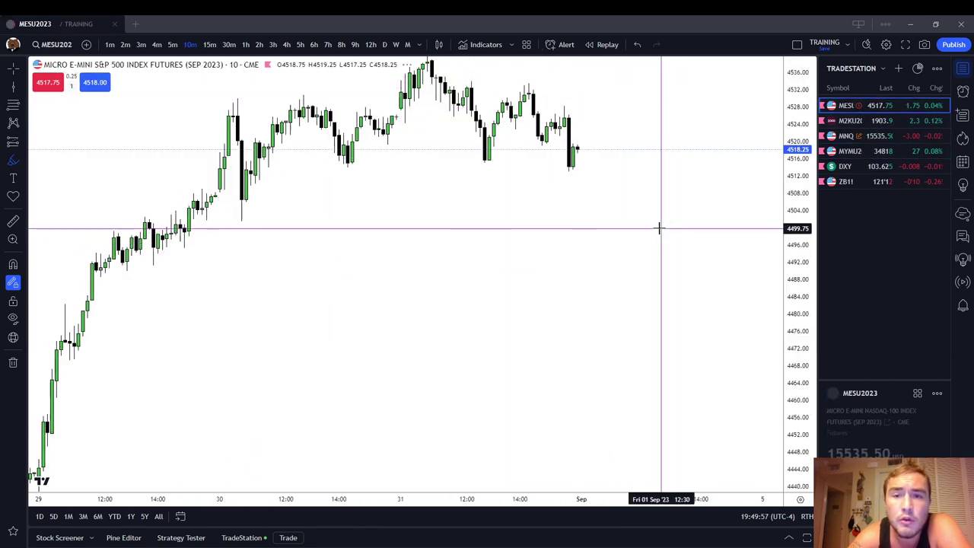
key("Down")
key("Down")
key("Down")
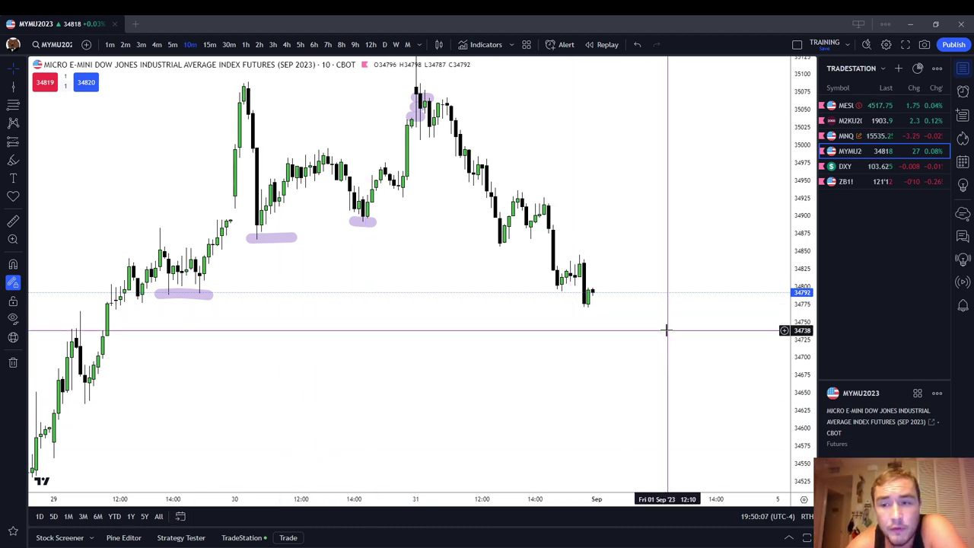
scroll(402, 435, "down", 2)
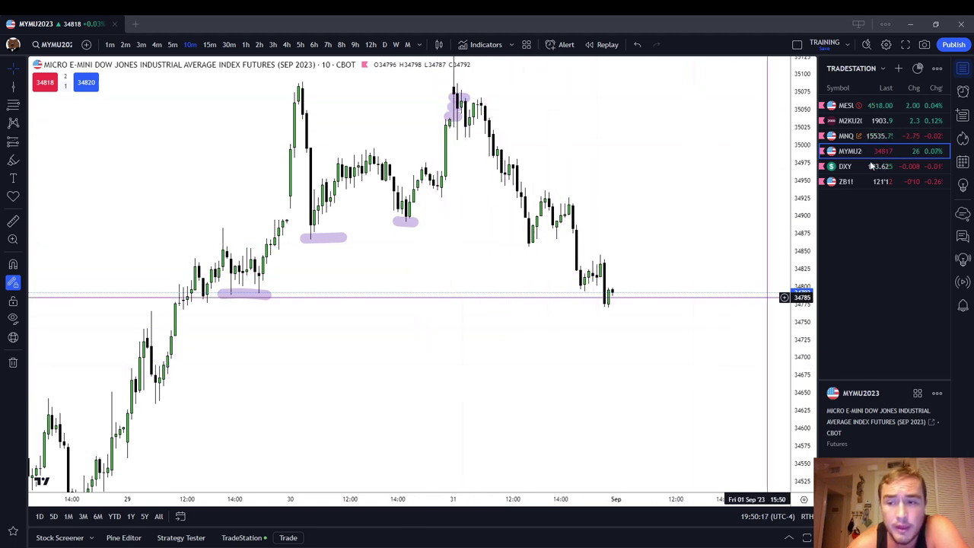
left_click(878, 186)
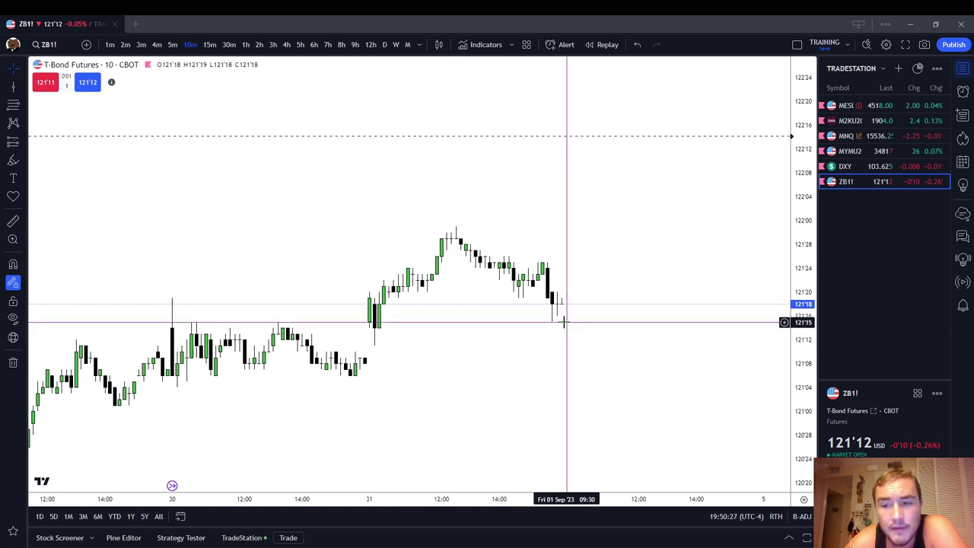
Step: Examine the ZB1! 10-minute price action from the 29 Aug open through the 31 Aug high and afternoon decline
scroll(563, 322, "down", 1)
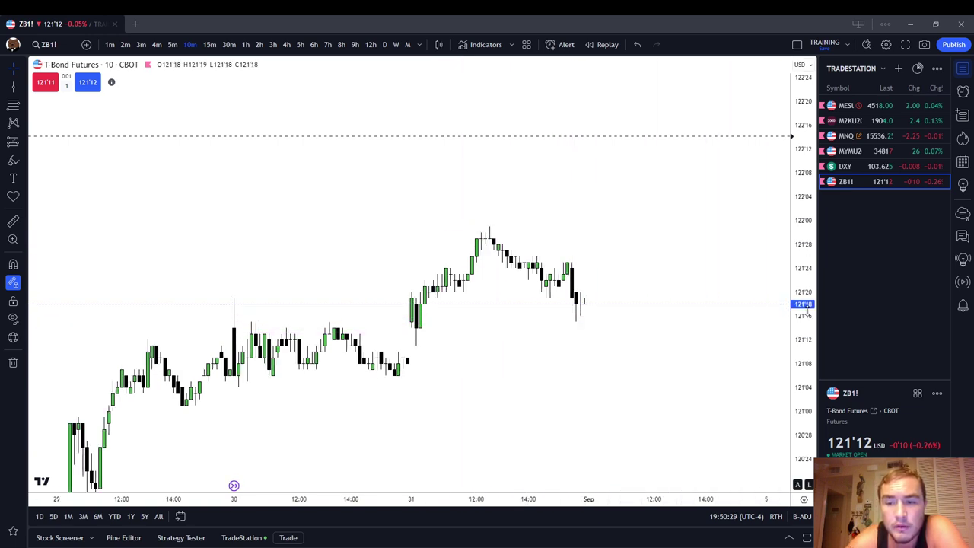
left_click_drag(807, 308, 805, 292)
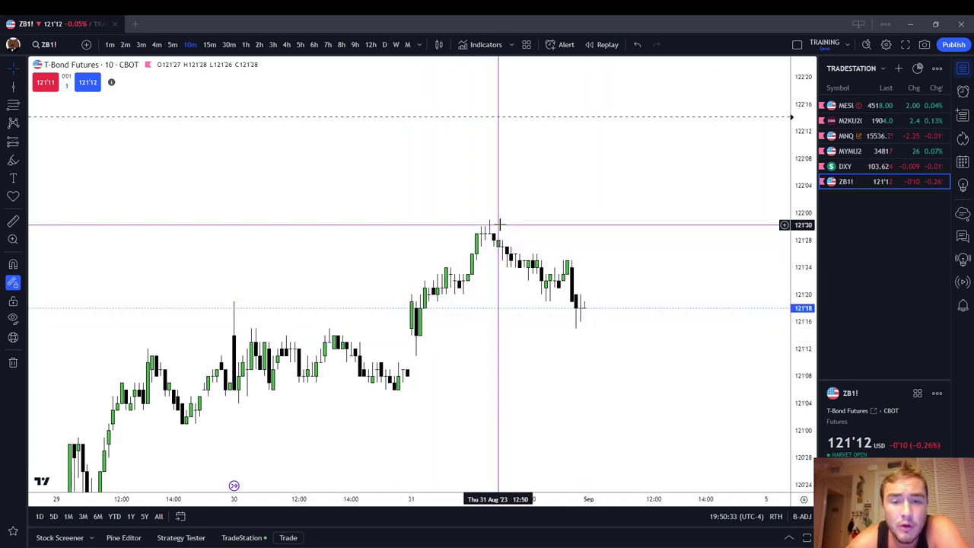
scroll(598, 353, "down", 1)
left_click_drag(598, 352, 680, 263)
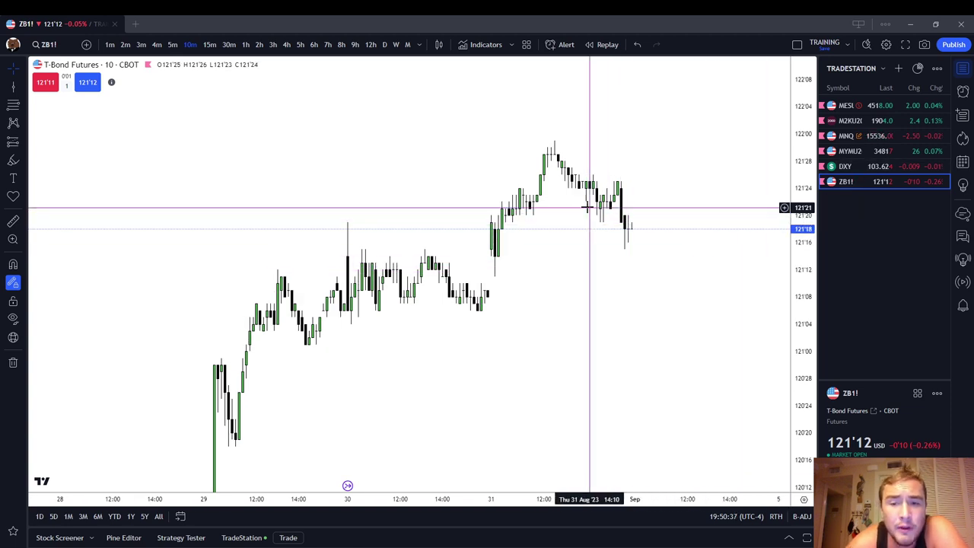
Step: Compare the 31 Aug session on the 10-minute charts of DXY, MNQU2023 and M2KU2023 with MESU2023, ending on MESU2023
left_click(863, 166)
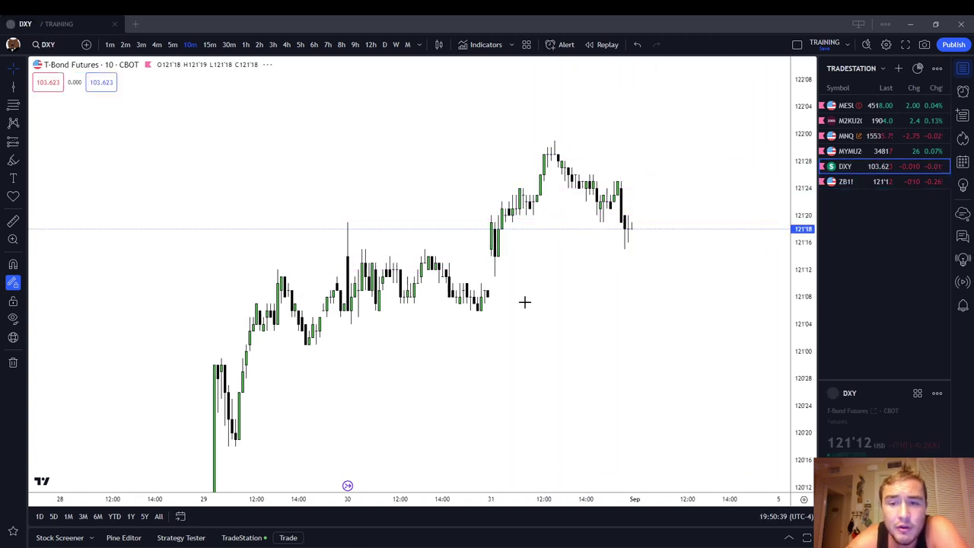
left_click(885, 108)
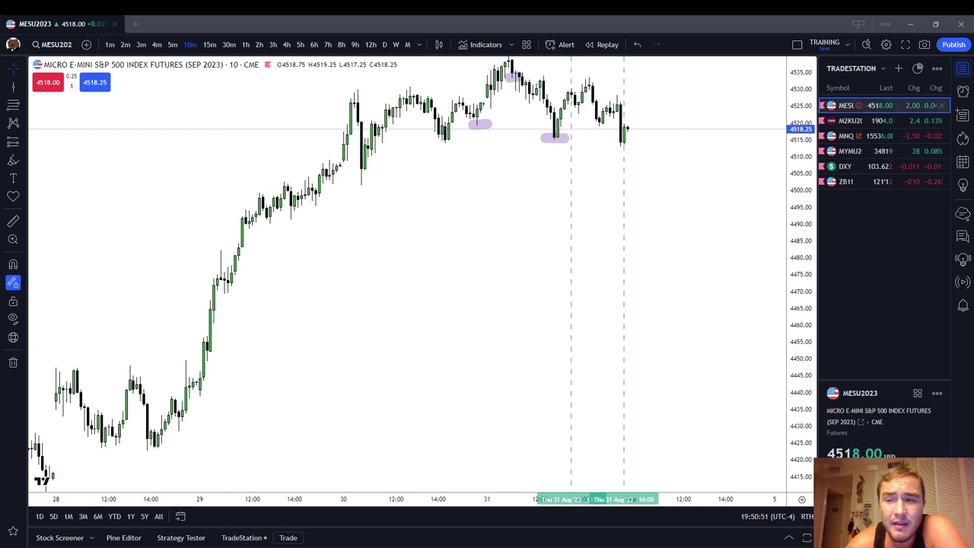
left_click(849, 150)
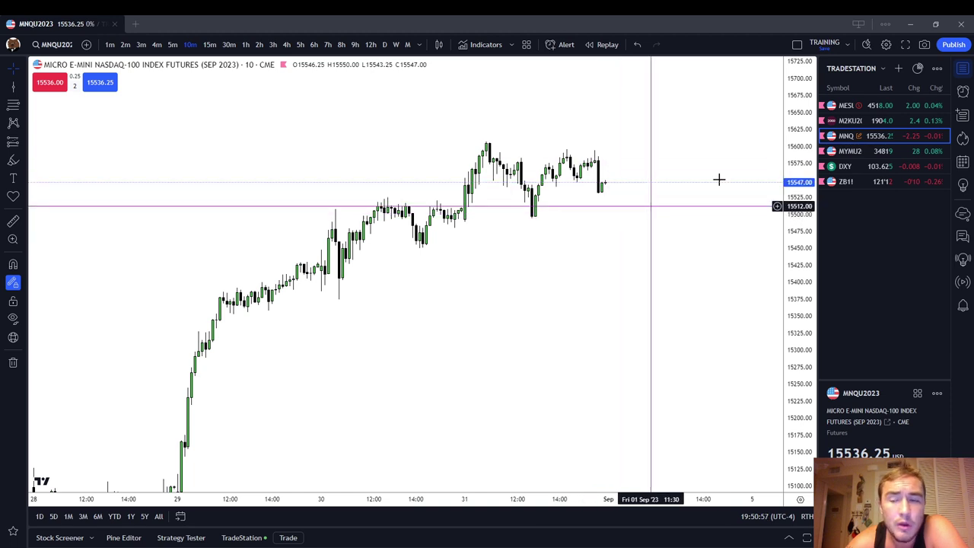
left_click(852, 122)
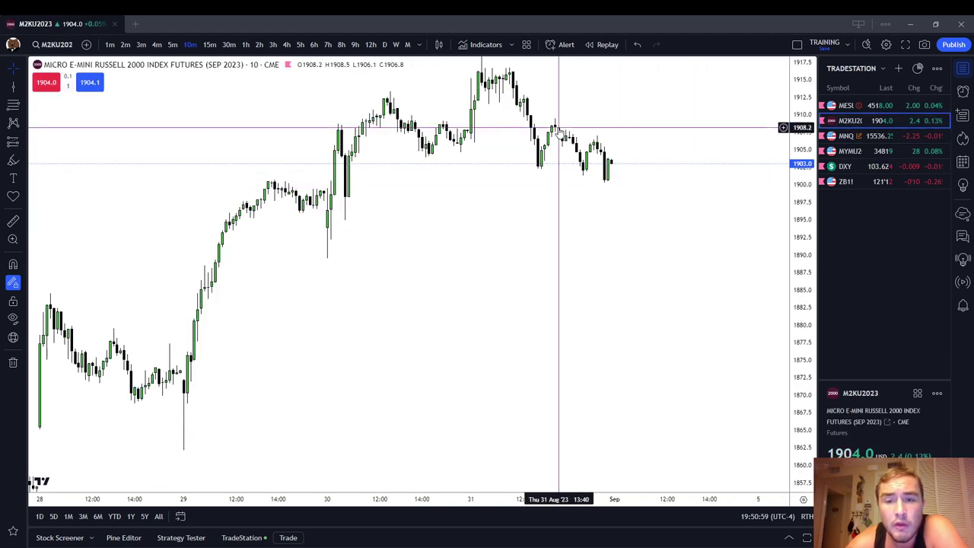
left_click(876, 107)
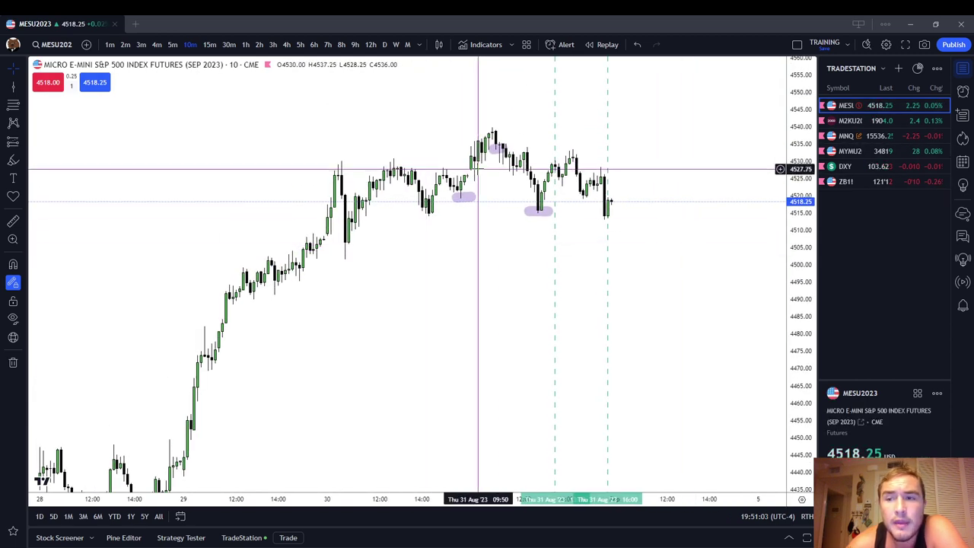